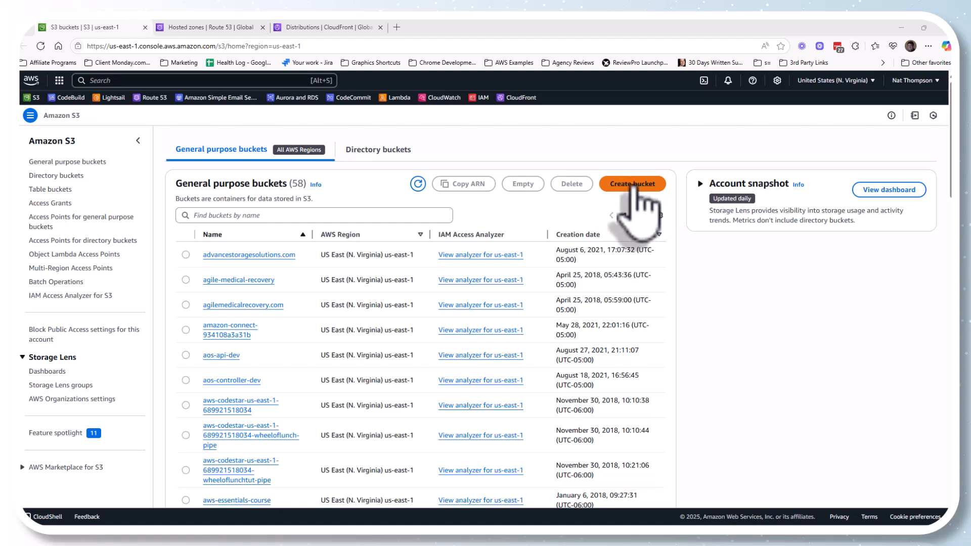
- Start a new general purpose bucket named easywebsitediy.com, turn off Block all public access and acknowledge the public access warning
click(633, 185)
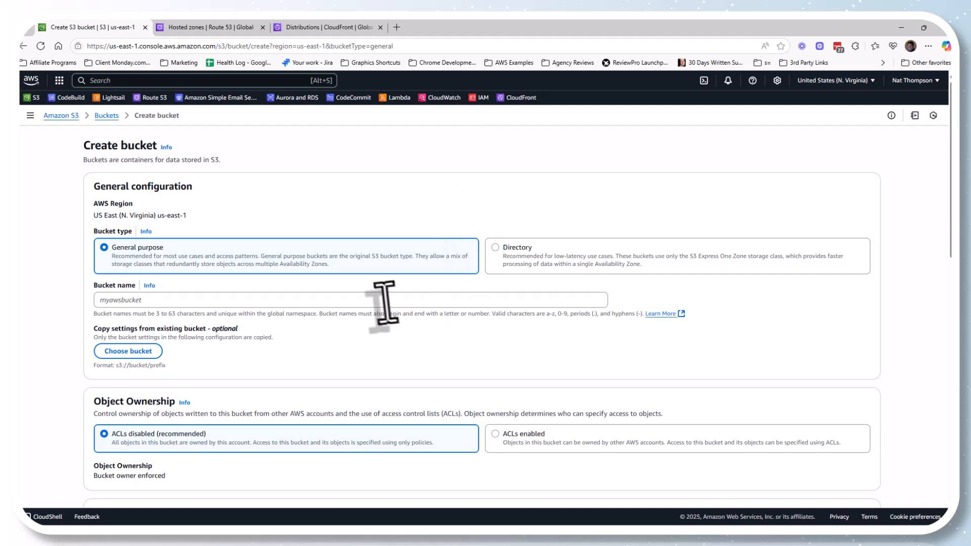
click(395, 300)
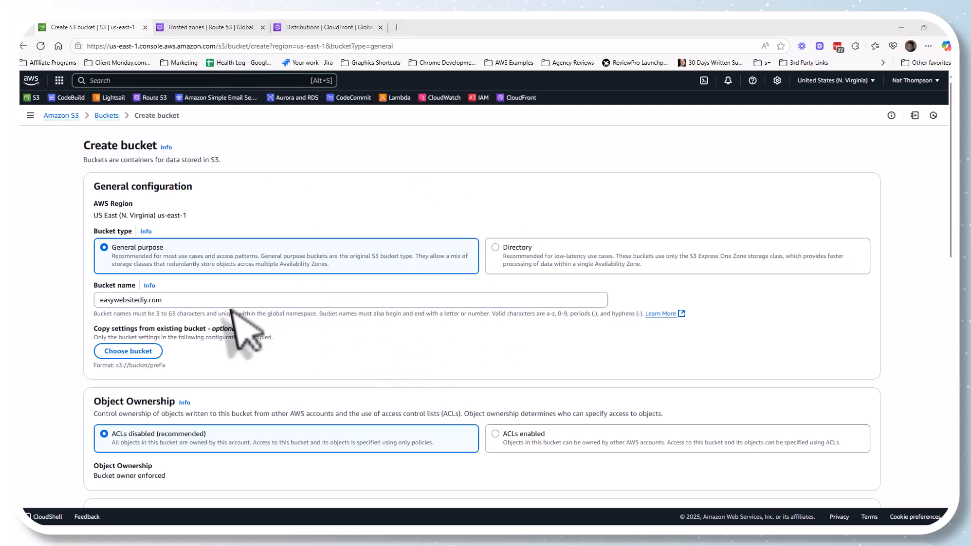
scroll(364, 358, down, 3)
scroll(392, 326, down, 3)
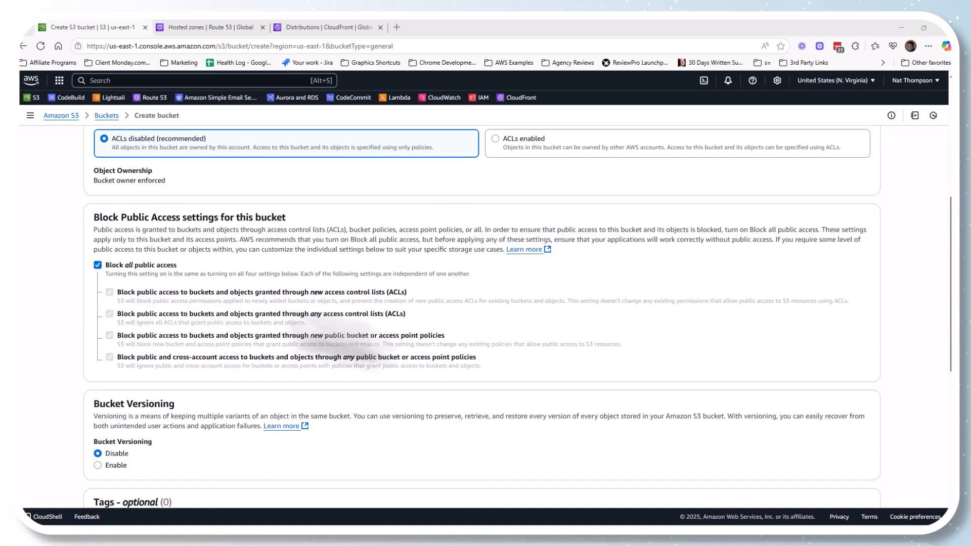
click(98, 265)
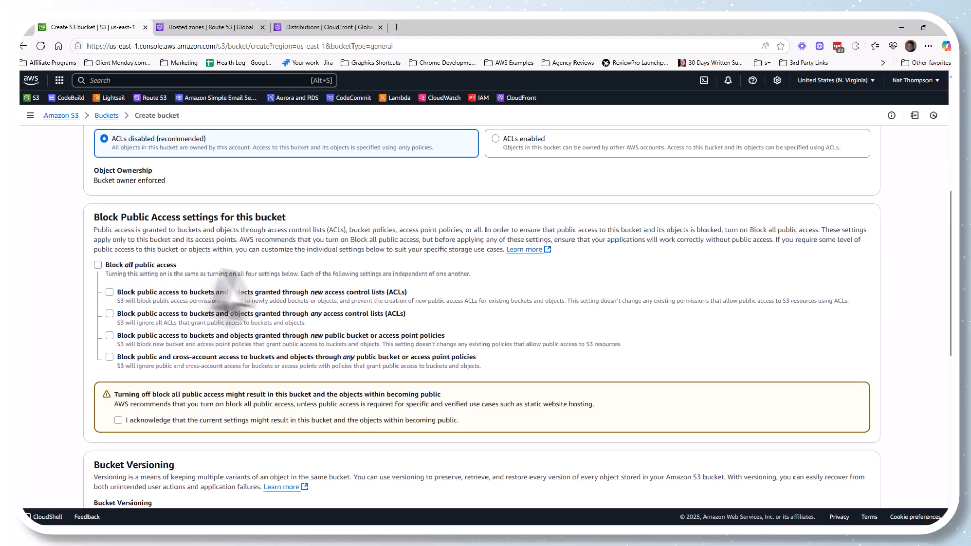
click(118, 419)
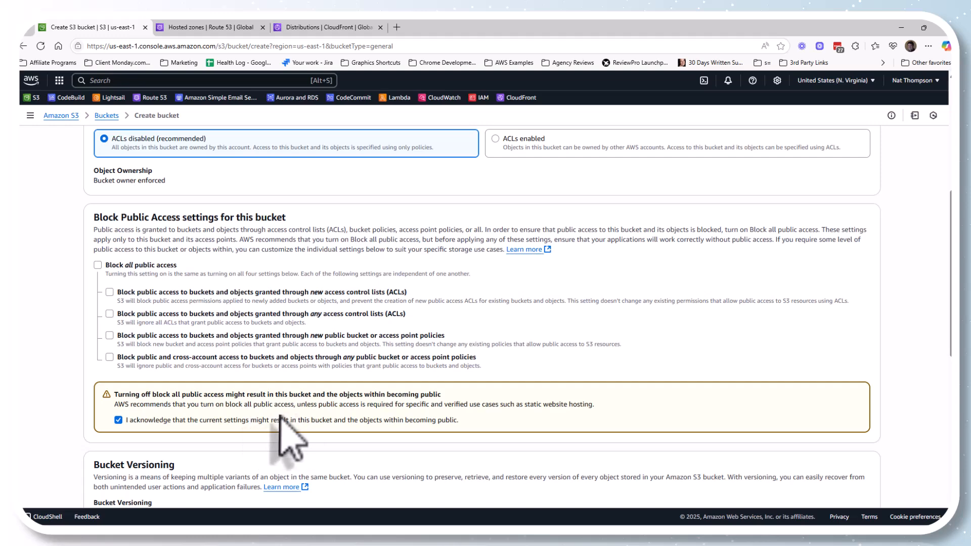
- Review the remaining bucket options, including the advanced Object Lock settings, and create the bucket
scroll(347, 402, down, 9)
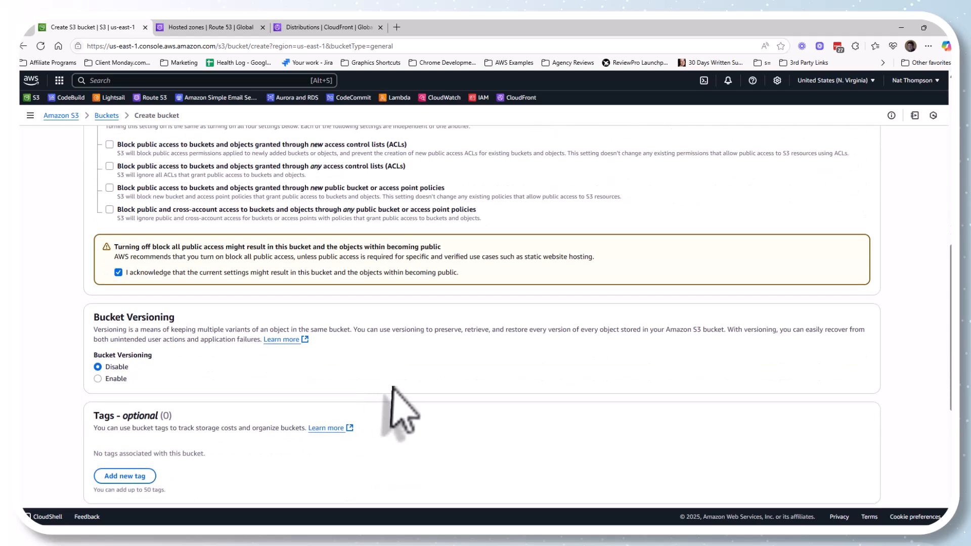
scroll(402, 405, down, 1)
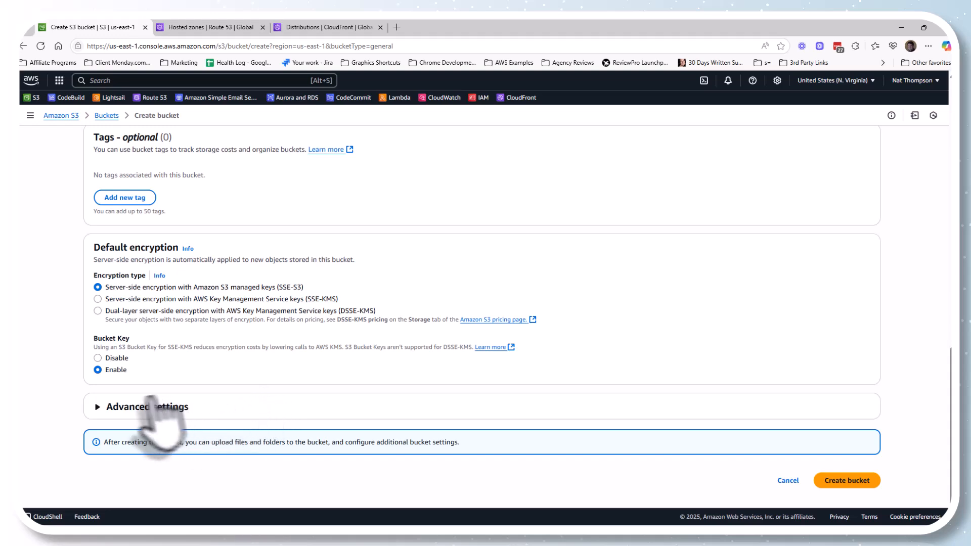
click(172, 407)
scroll(321, 390, down, 2)
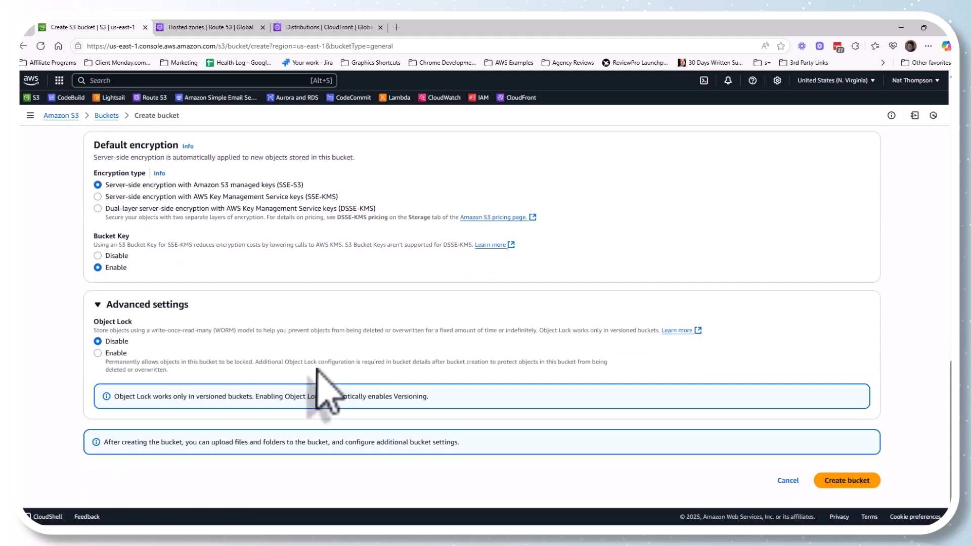
scroll(324, 357, up, 12)
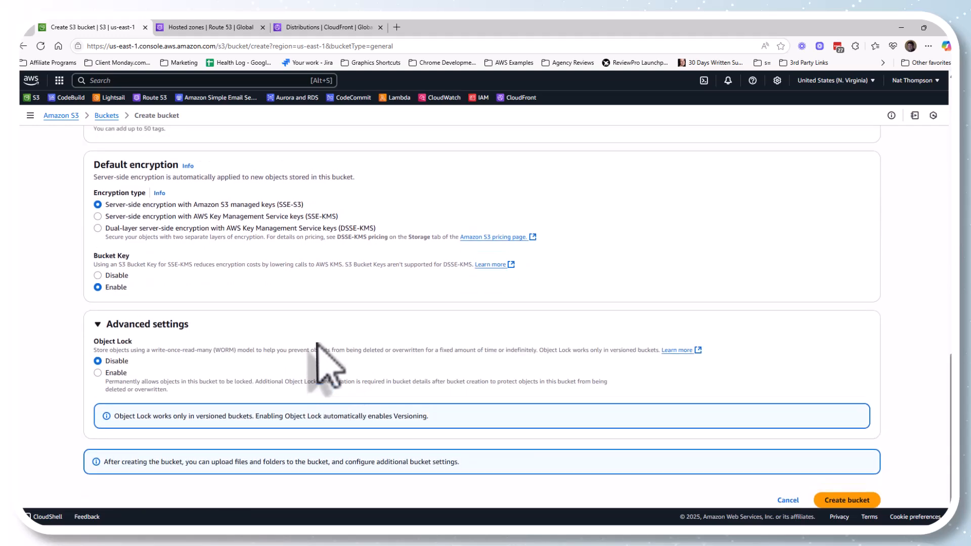
scroll(319, 341, down, 12)
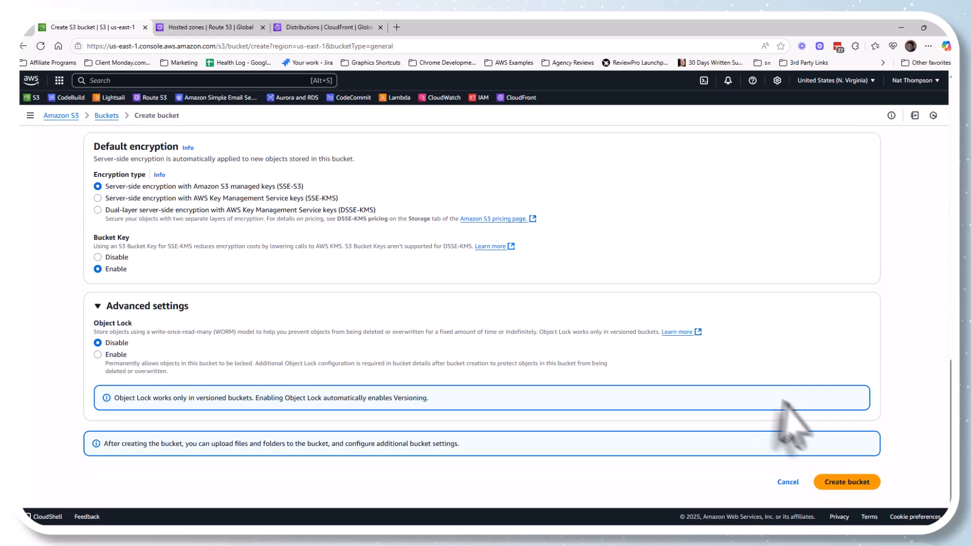
click(851, 481)
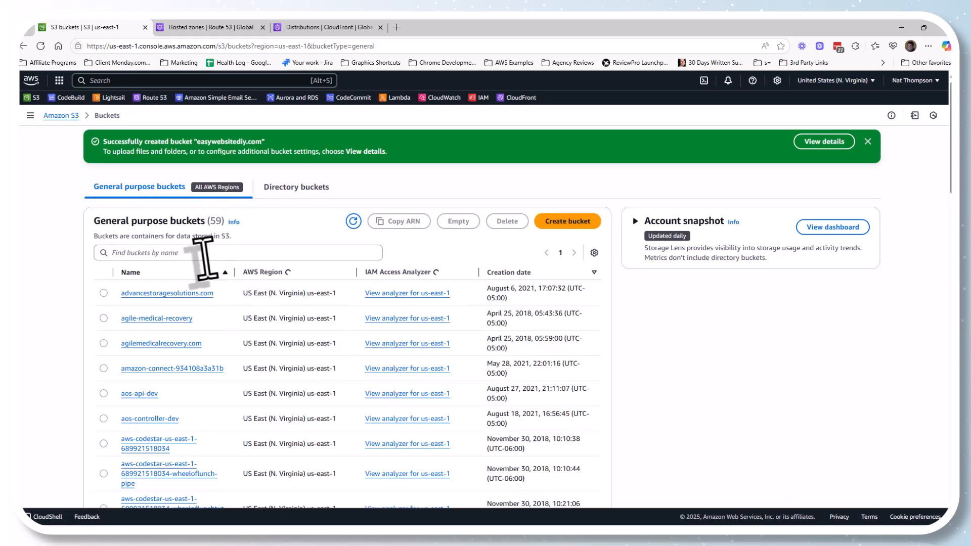
- Filter the general purpose buckets by "easy" and open the easywebsitediy.com bucket
click(206, 252)
text(easy)
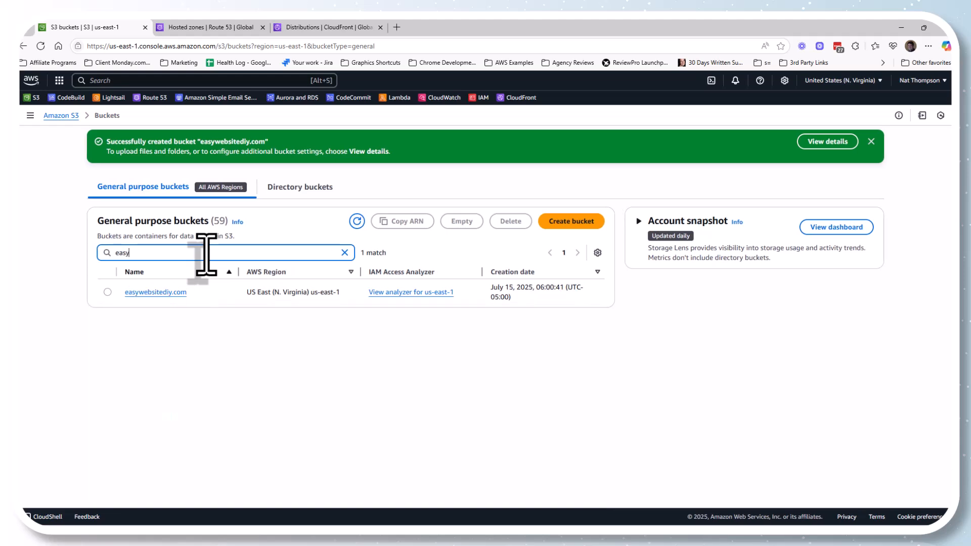
click(170, 292)
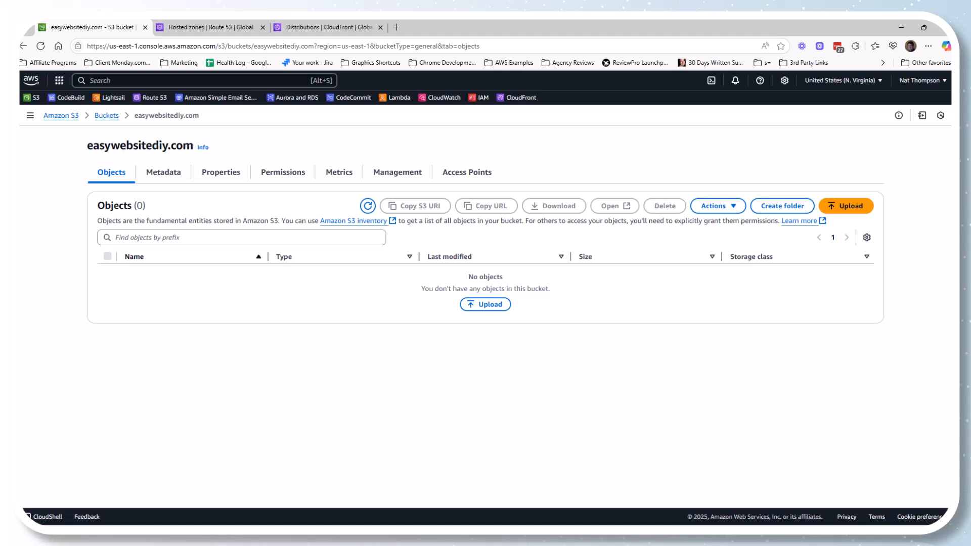
- Enable static website hosting in the bucket's properties, with index.html as index document and error.html as error document, and save the changes
click(222, 174)
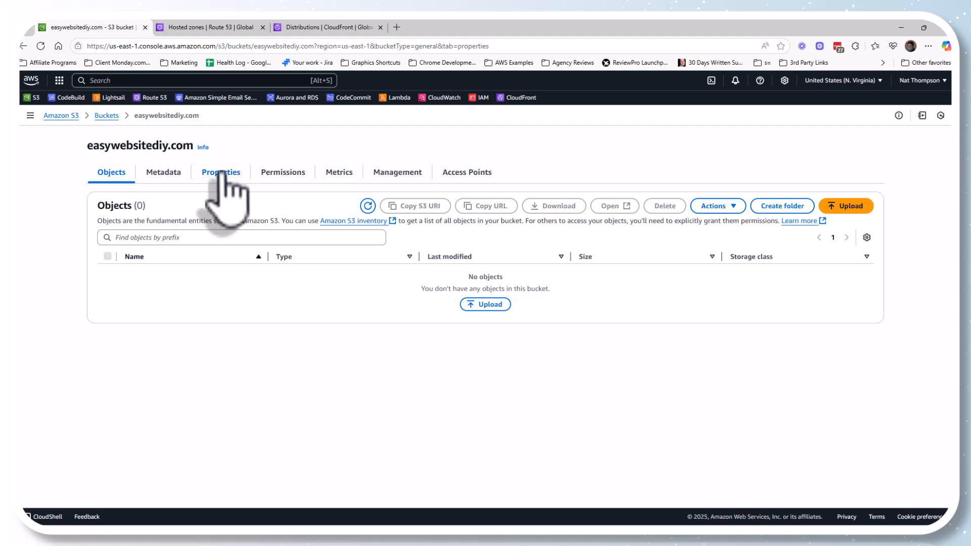
scroll(344, 347, down, 10)
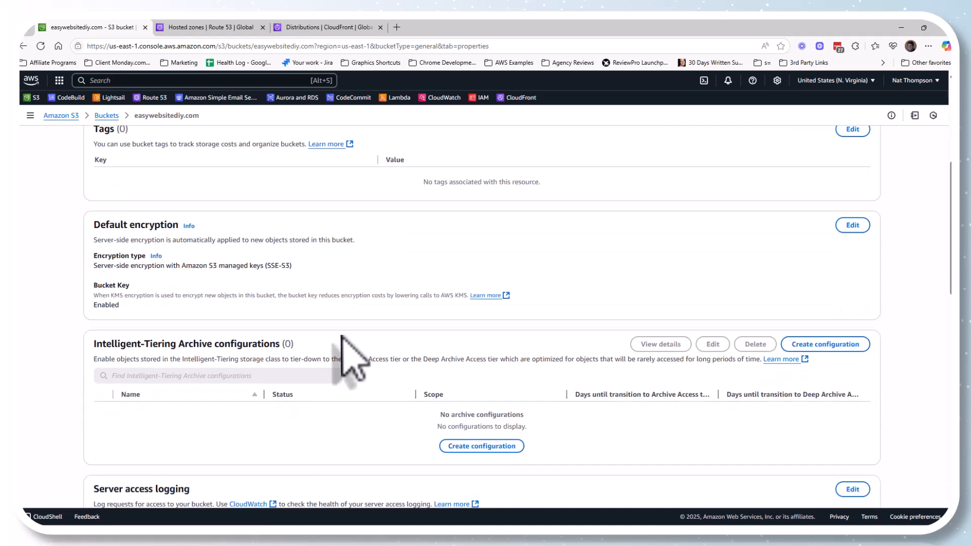
scroll(349, 358, down, 7)
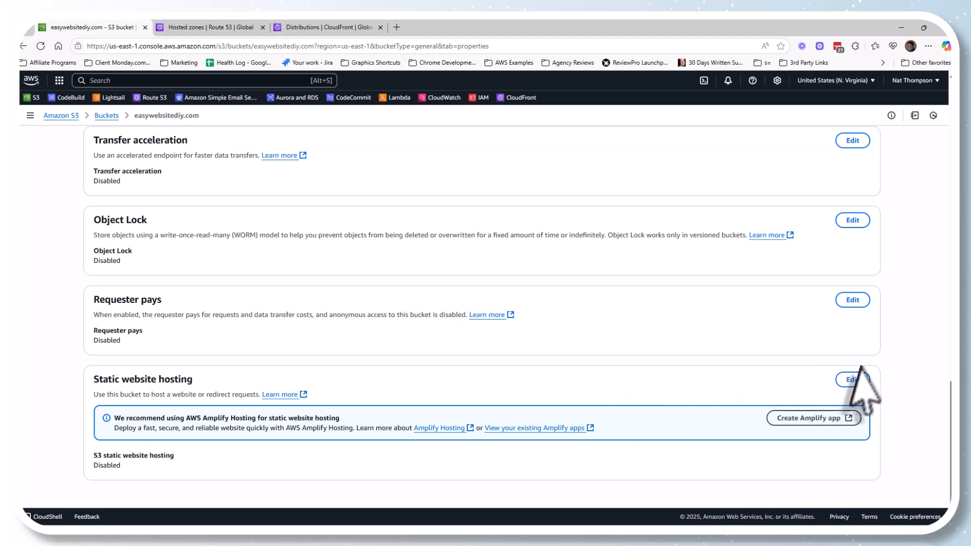
click(852, 379)
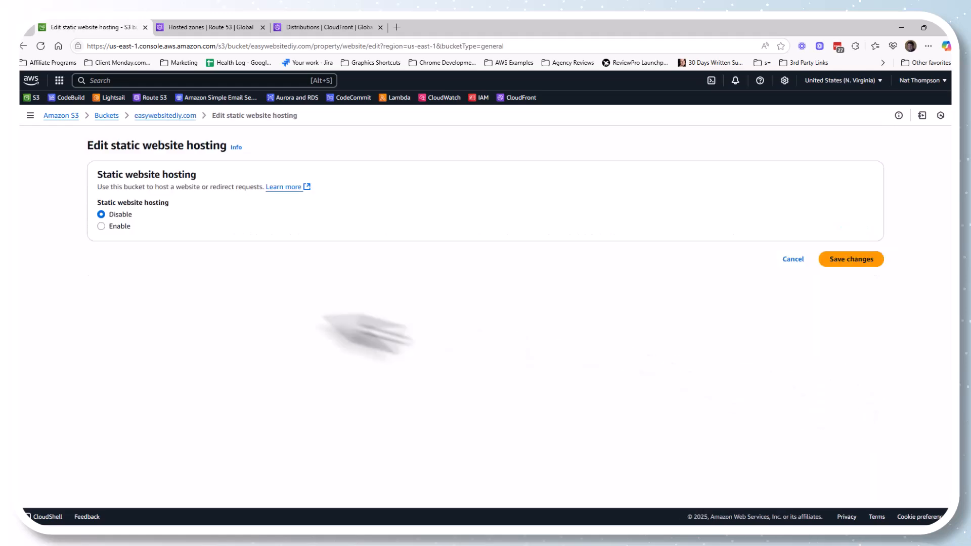
click(115, 226)
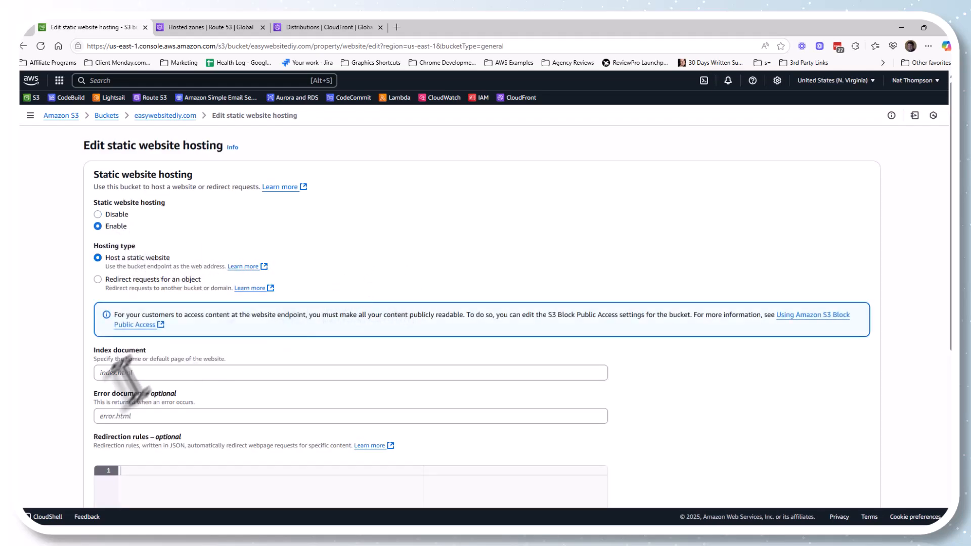
click(174, 373)
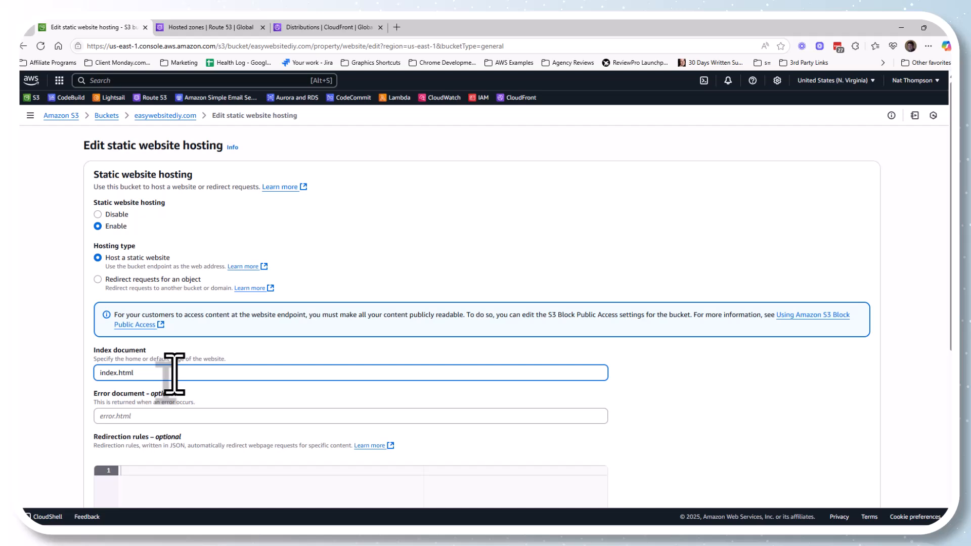
click(166, 416)
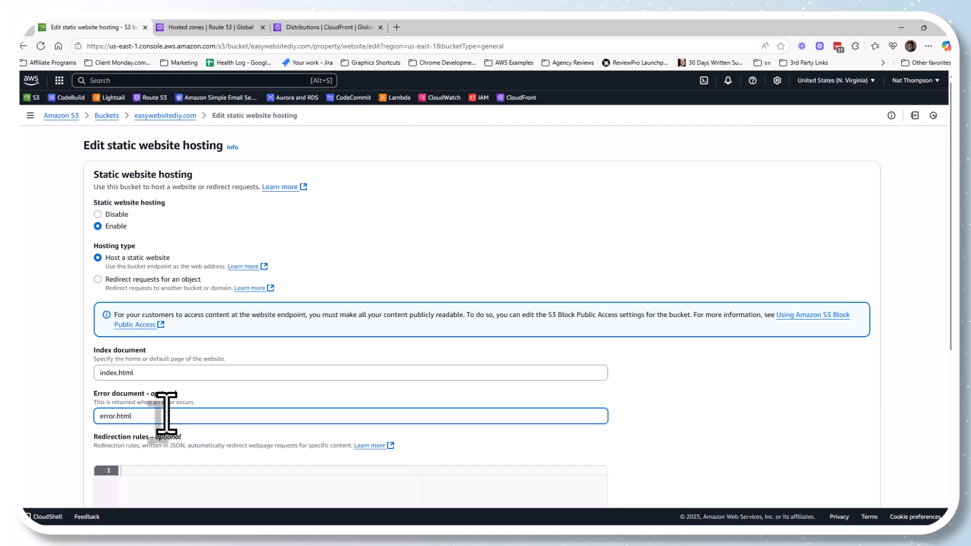
scroll(462, 412, down, 5)
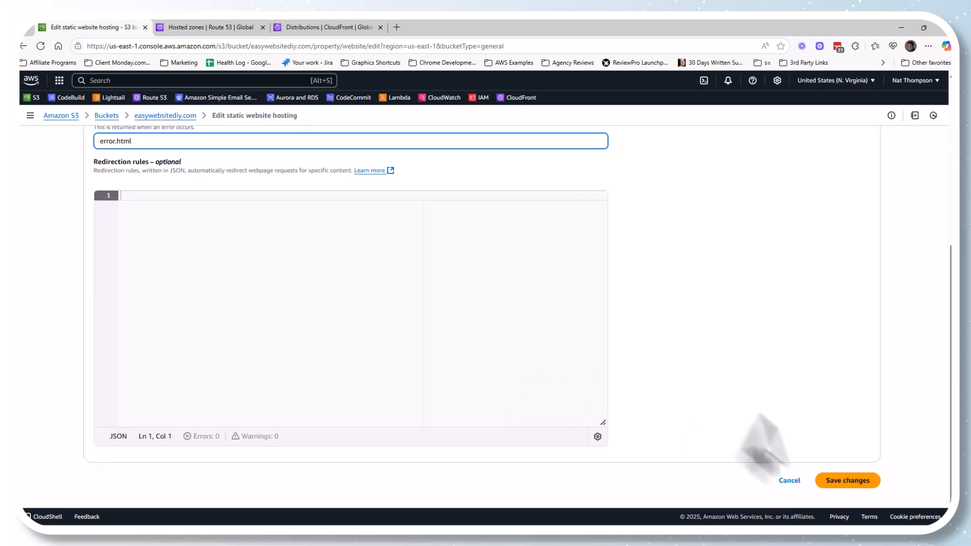
click(847, 480)
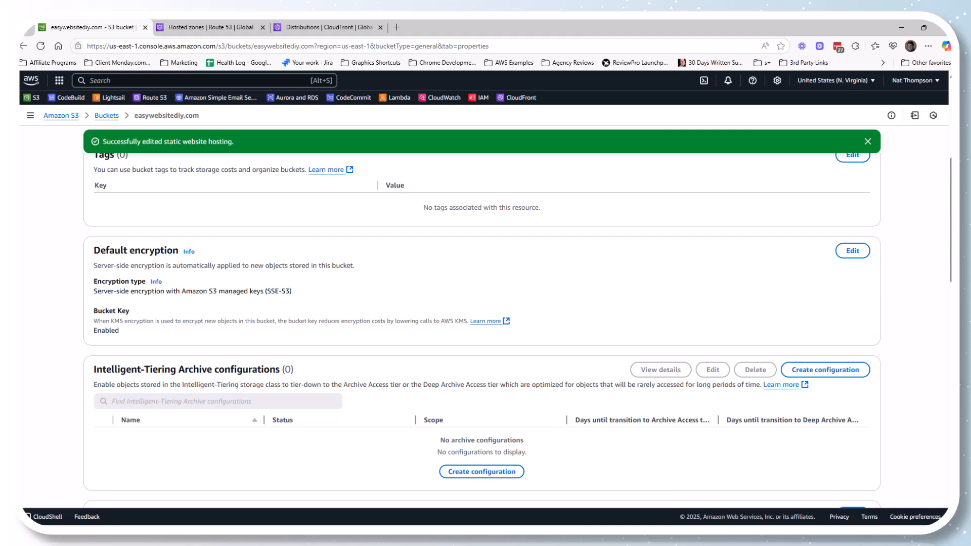
- Return to the bucket list, filter it by "easy" and reopen the easywebsitediy.com bucket
scroll(245, 223, up, 5)
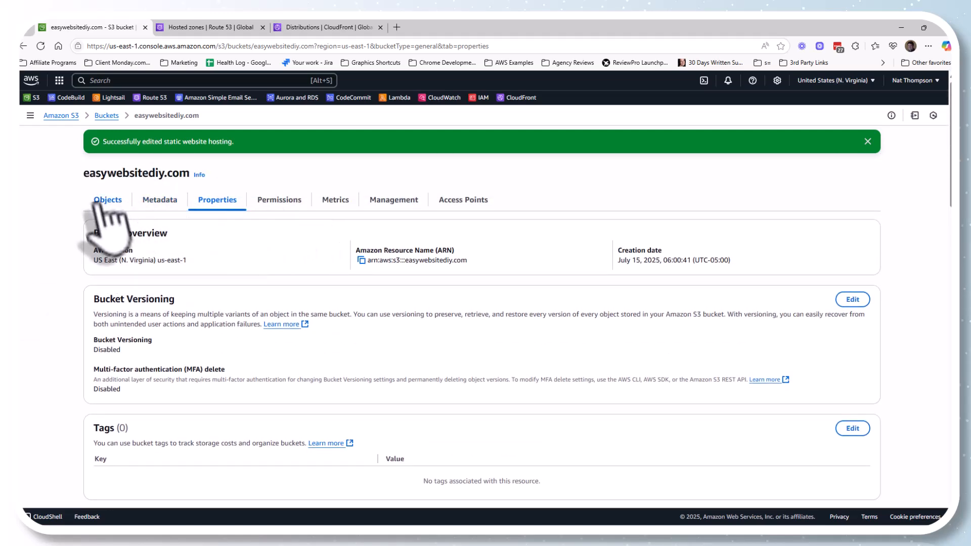
click(106, 115)
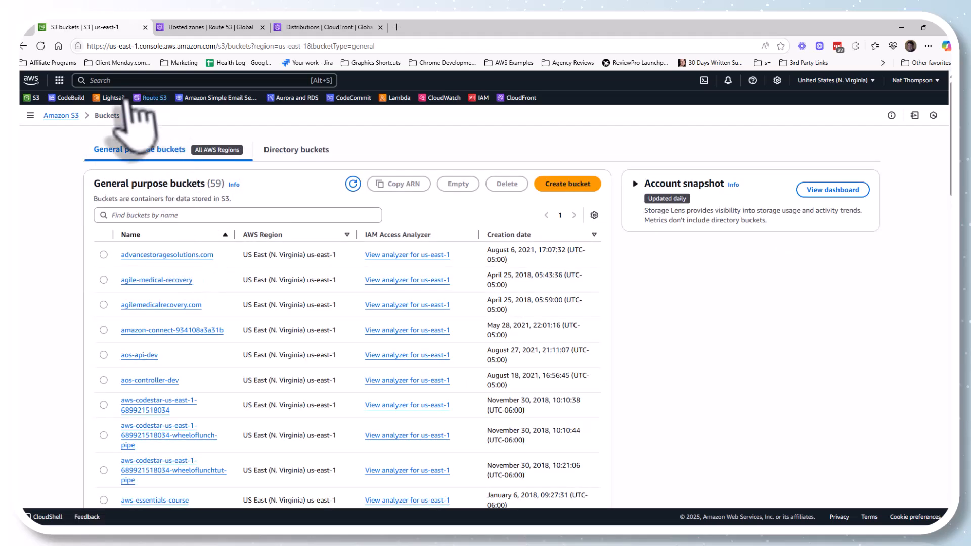
click(197, 215)
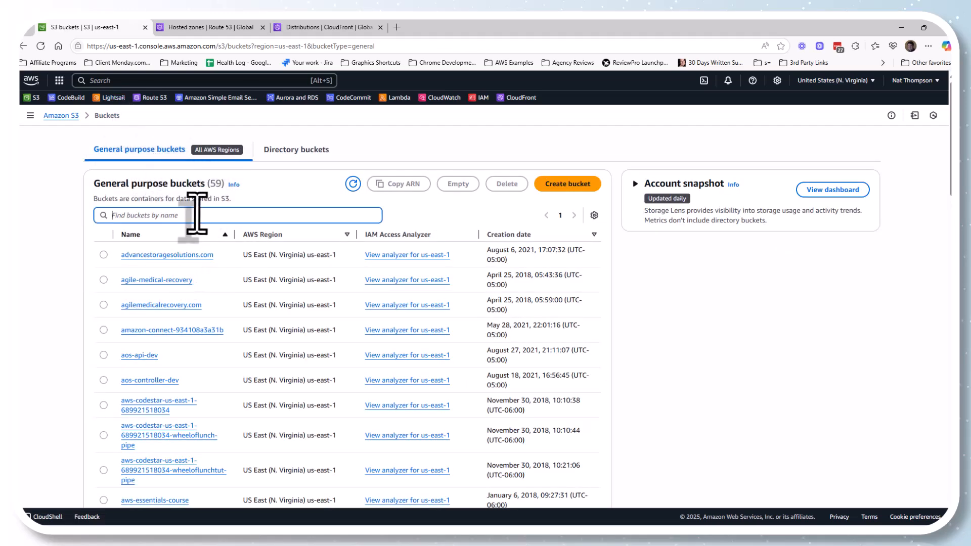
text(easy)
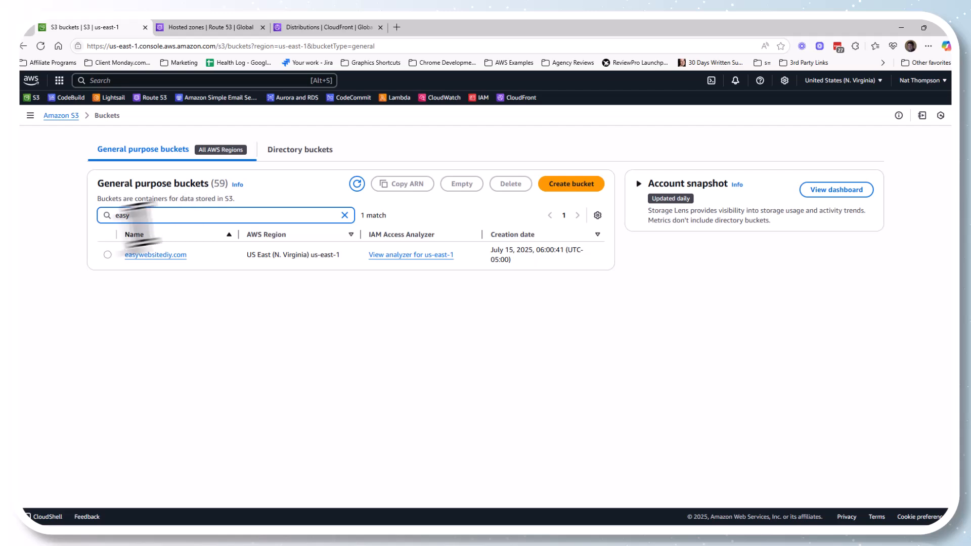
click(179, 256)
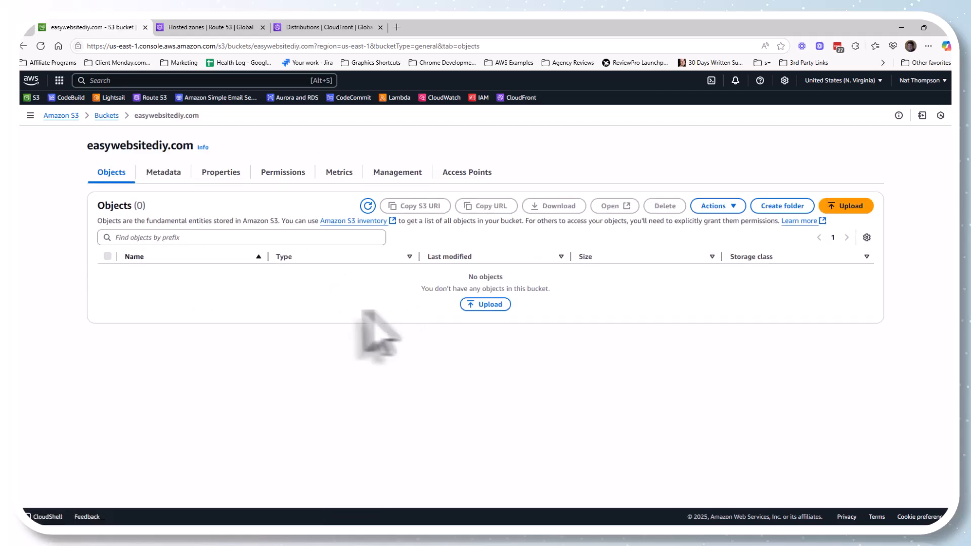
- Open the bucket policy for editing in the bucket's permissions and add a new statement with the Sid AWSS3WEbsite
click(288, 172)
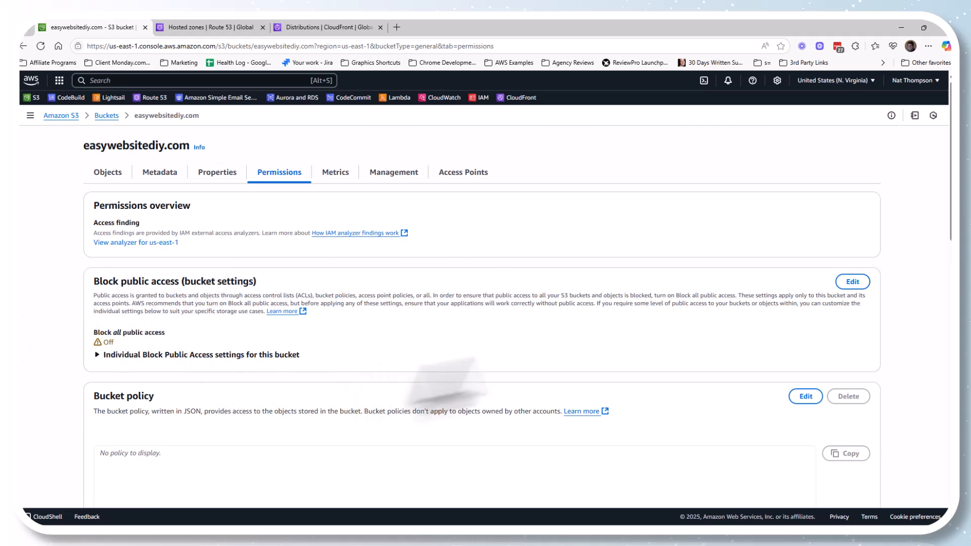
scroll(521, 337, down, 3)
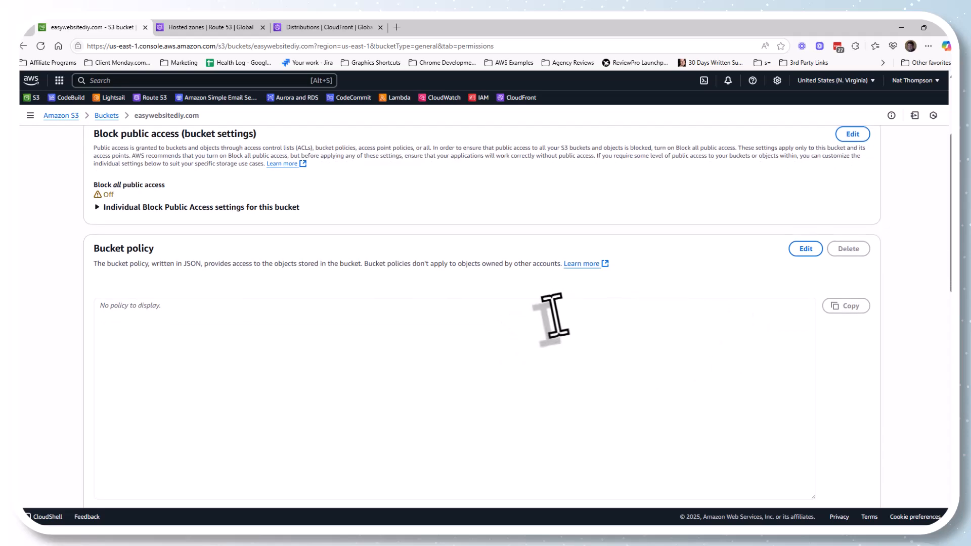
click(806, 248)
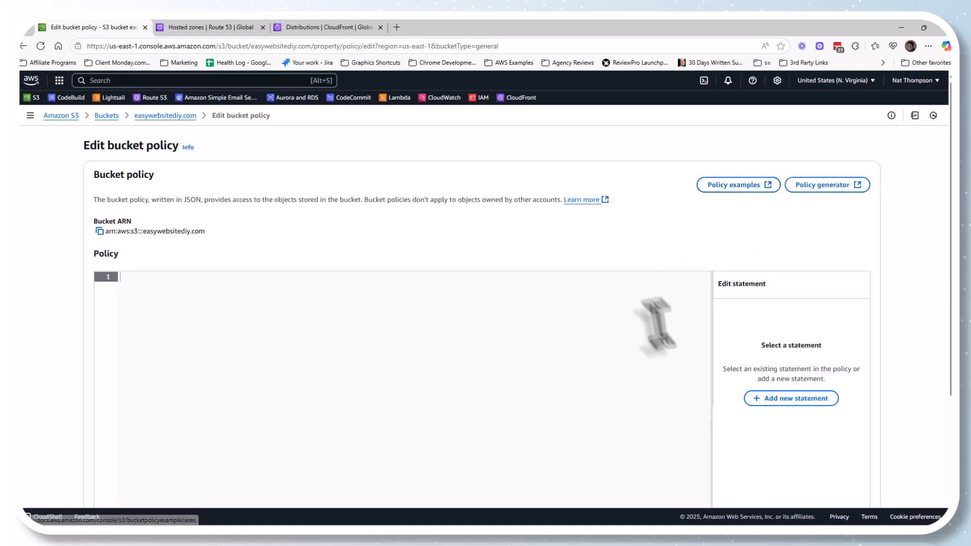
click(776, 399)
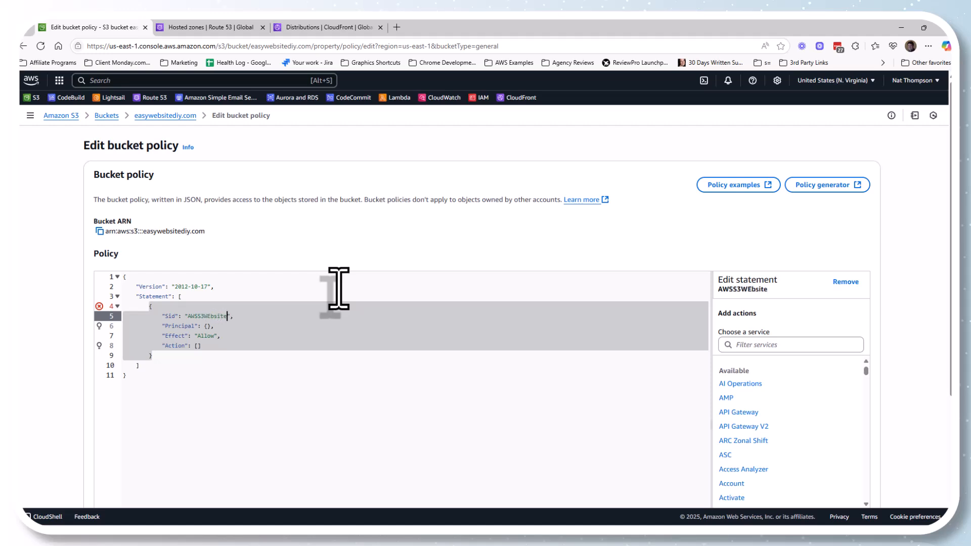
- Find the S3 service for the policy statement and allow all of its actions (s3:*)
scroll(806, 390, down, 2)
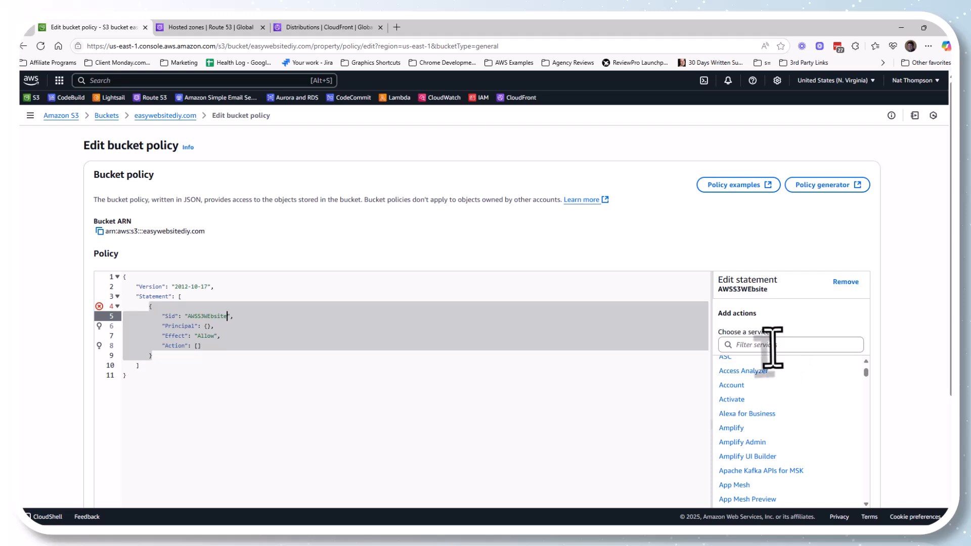
text(s3)
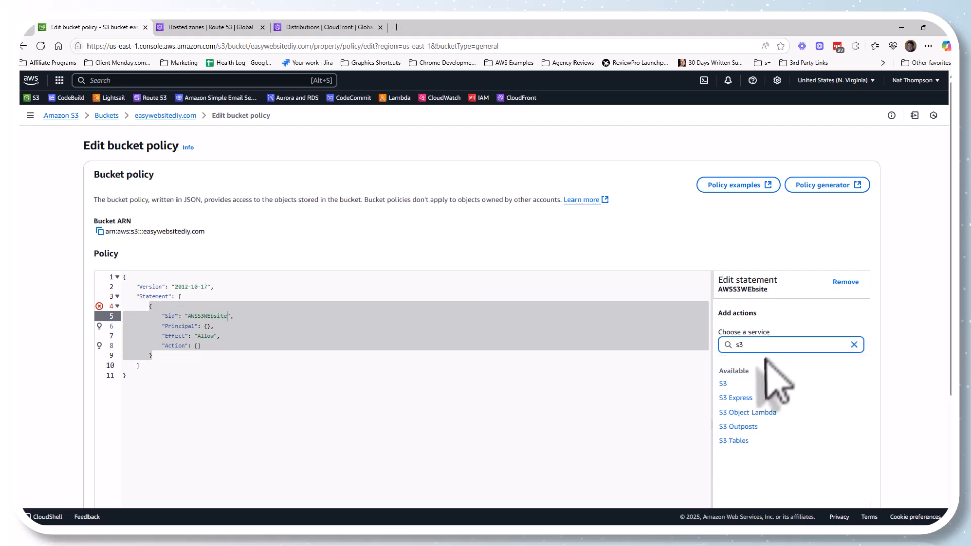
click(731, 388)
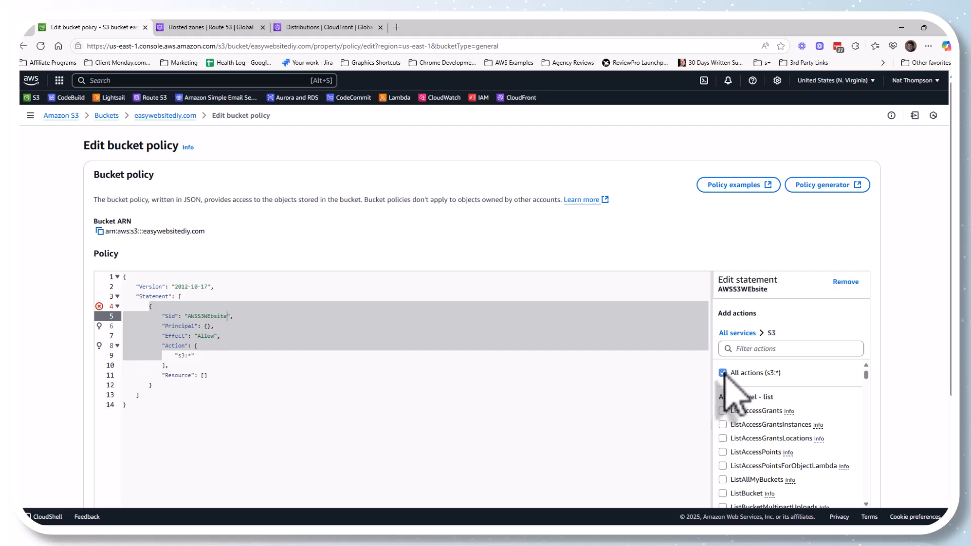
- Fill the policy statement's empty Principal with "AWS": "*"
click(207, 326)
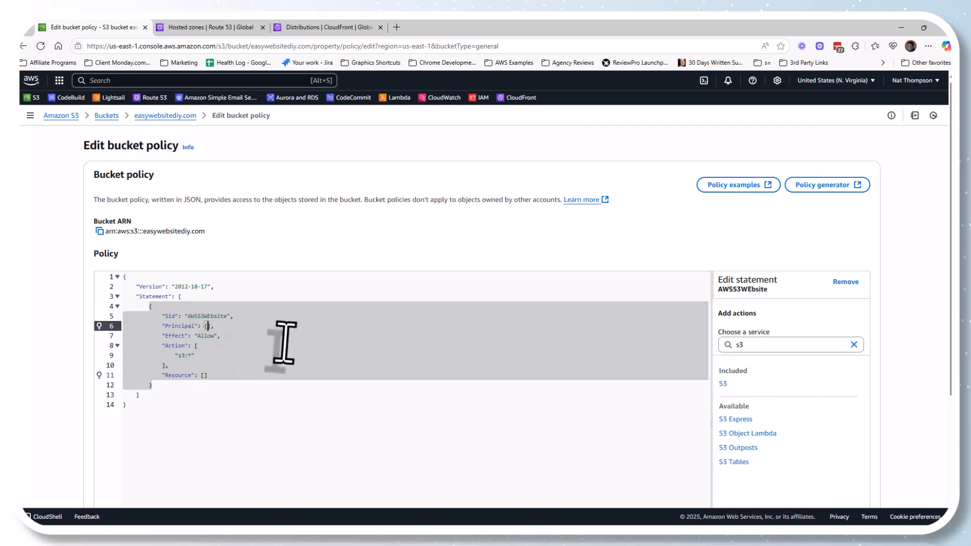
key(Return)
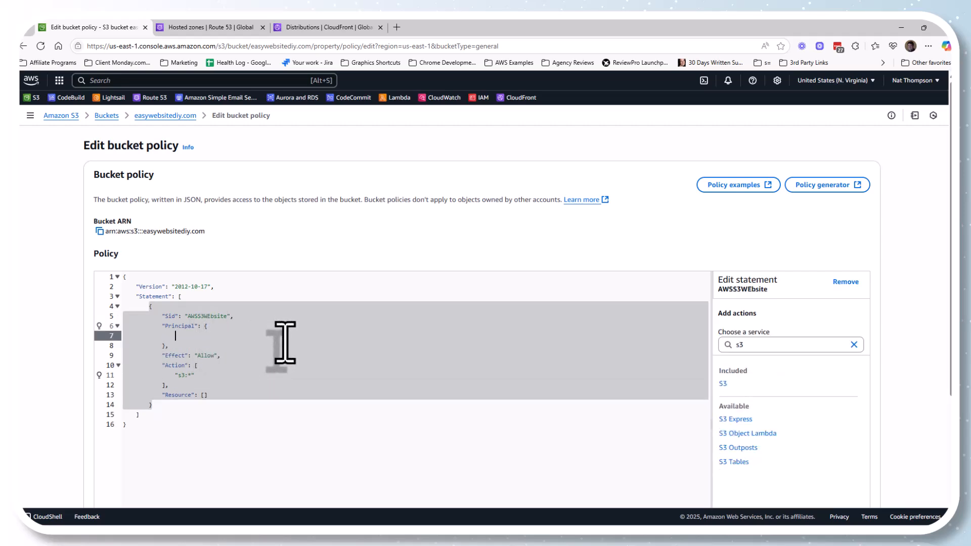
text("AWS)
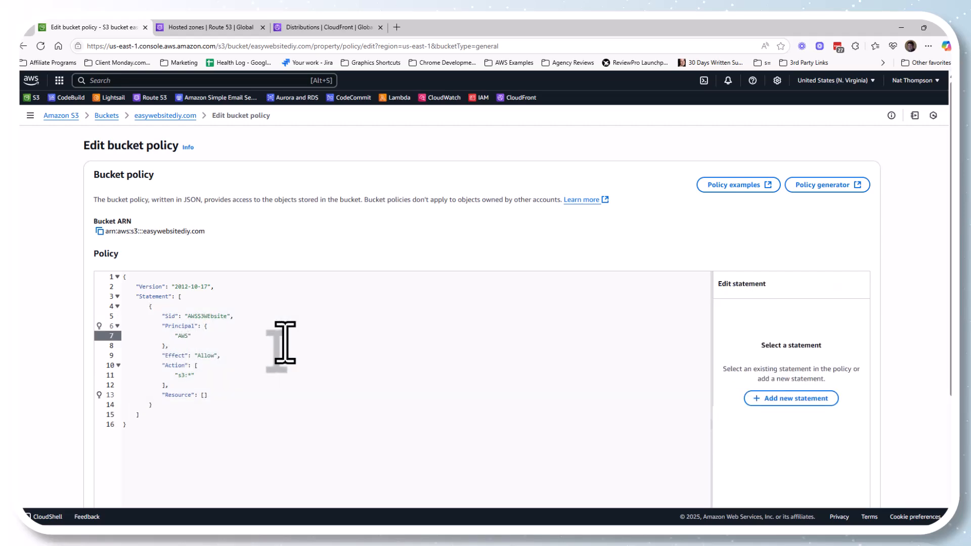
text(":)
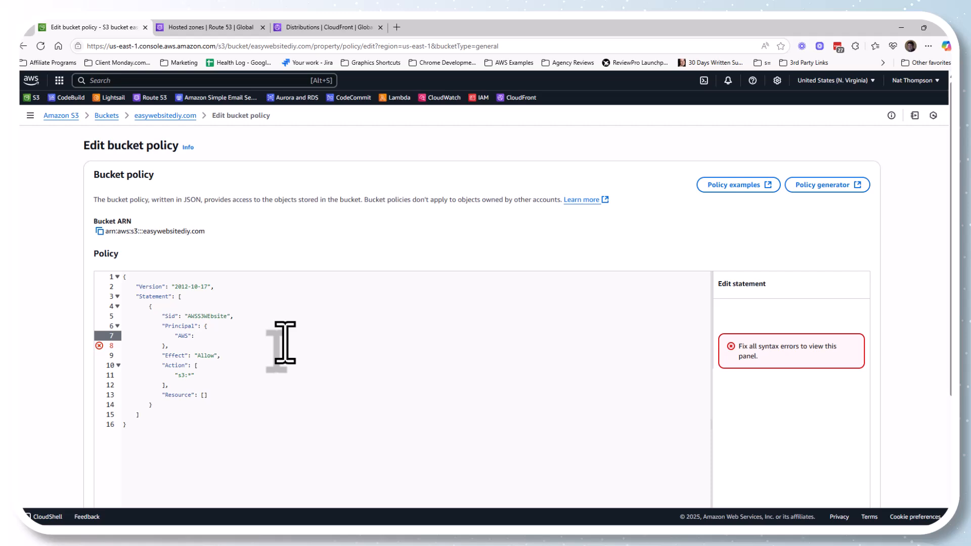
text( "*)
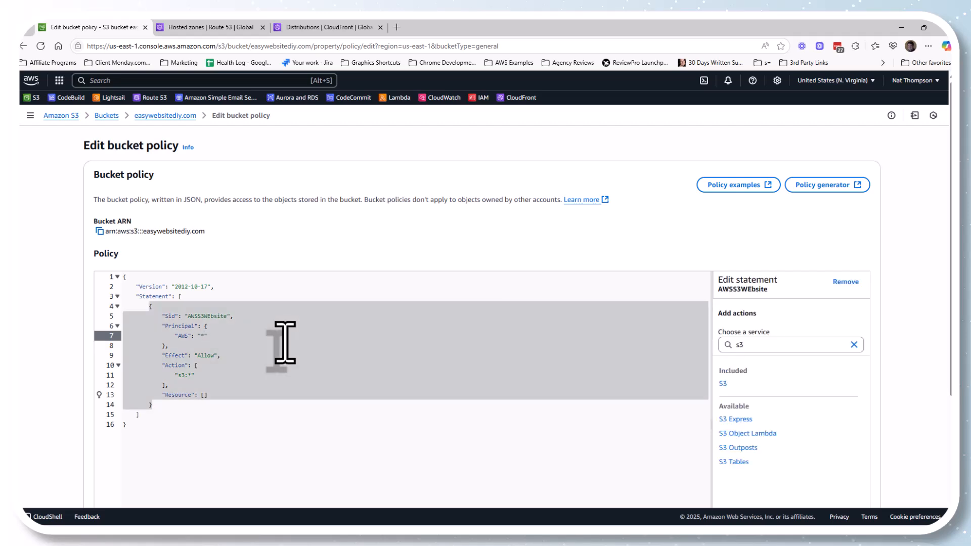
- Add an S3 resource of type bucket to the statement with the ARN arn:aws:s3:::easywebsitediy.com
click(204, 395)
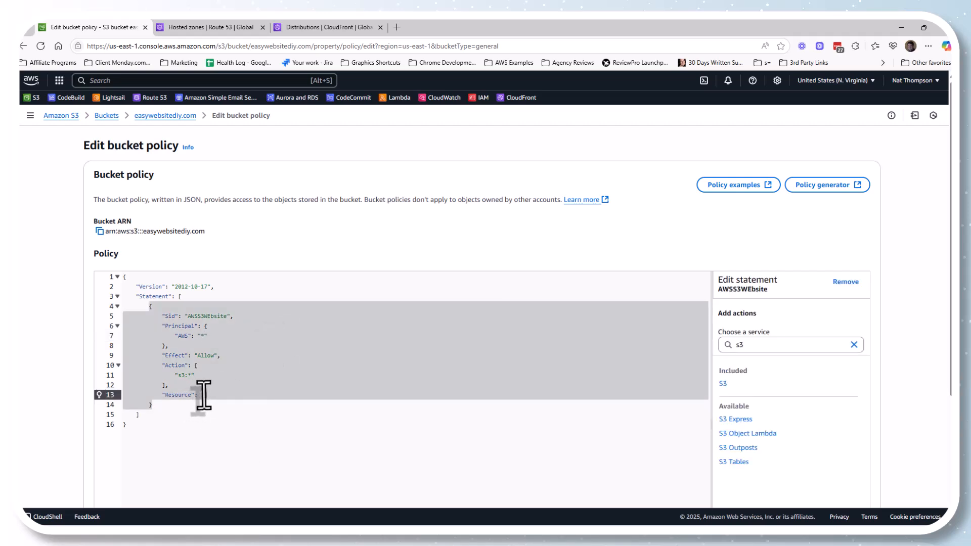
scroll(281, 385, down, 2)
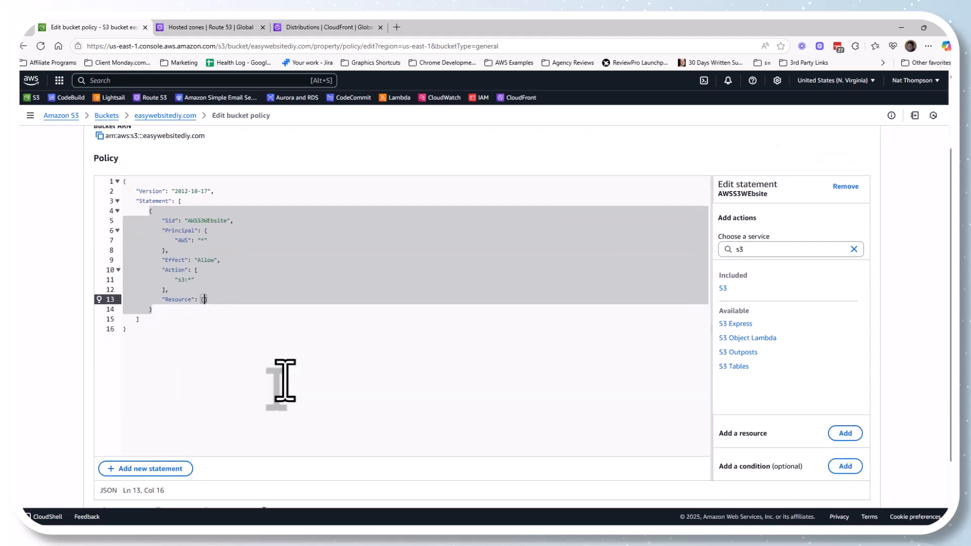
click(846, 430)
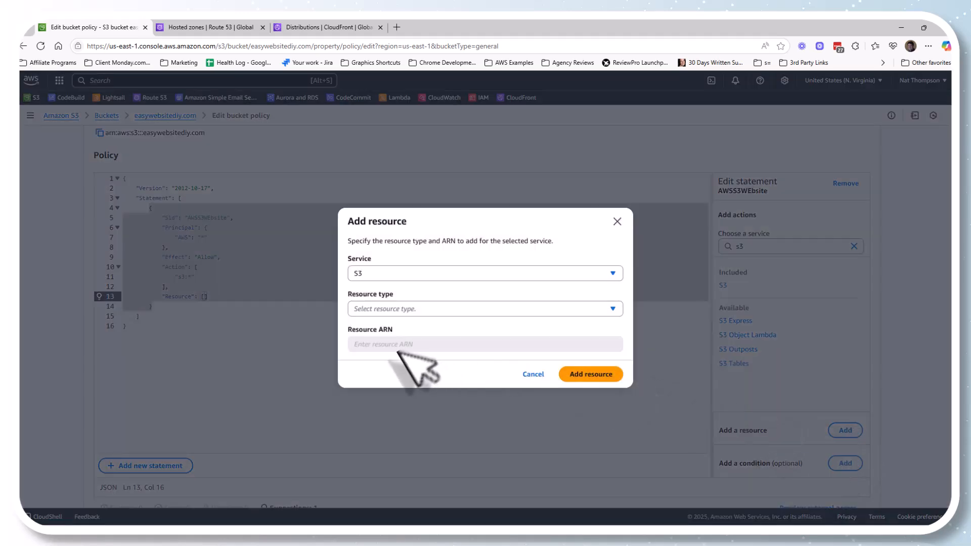
click(392, 310)
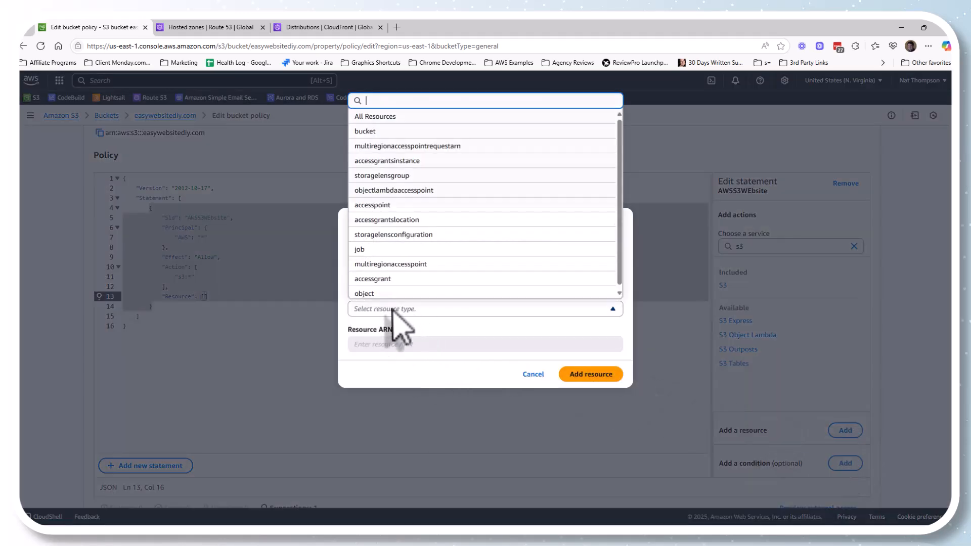
click(393, 131)
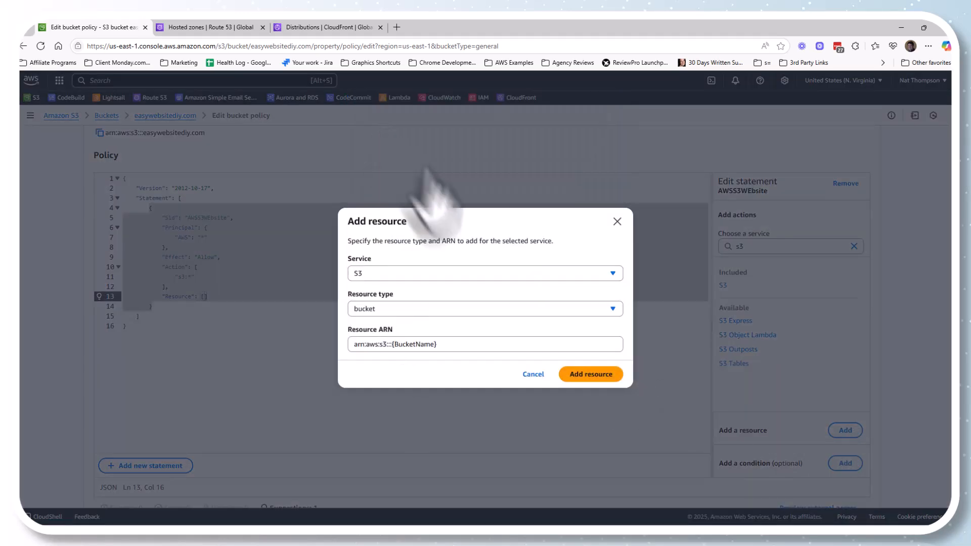
click(438, 344)
drag(438, 344, 394, 345)
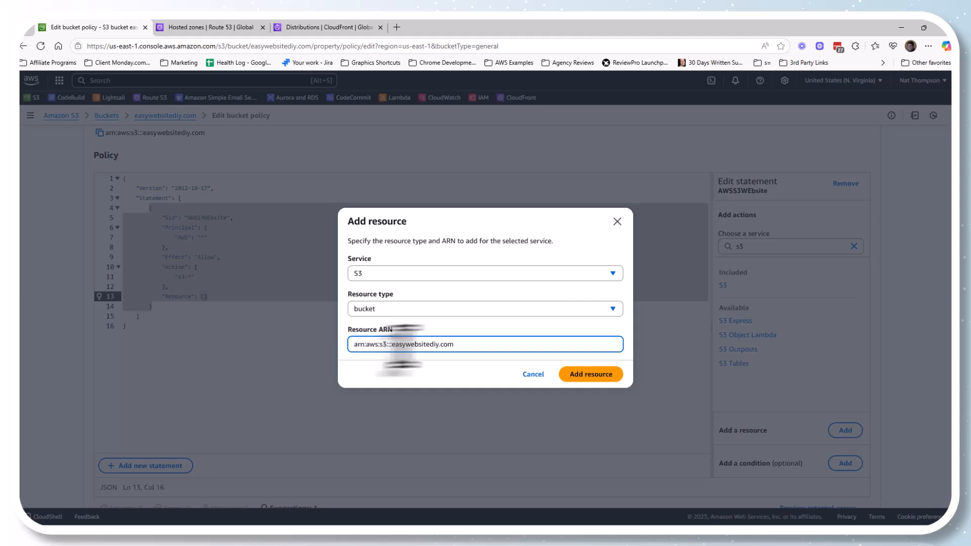
click(593, 377)
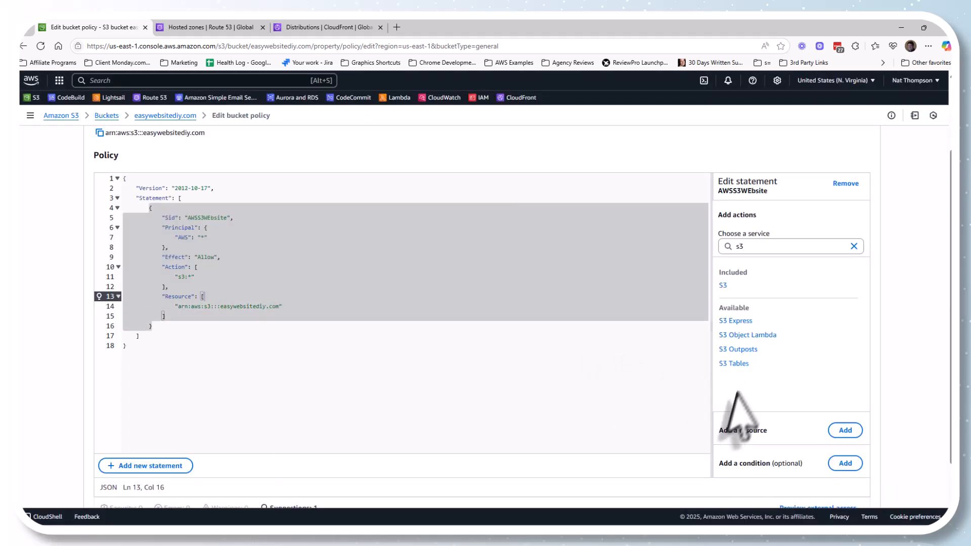
- Save the bucket policy changes and dismiss the confirmation banner
scroll(822, 389, down, 2)
click(845, 481)
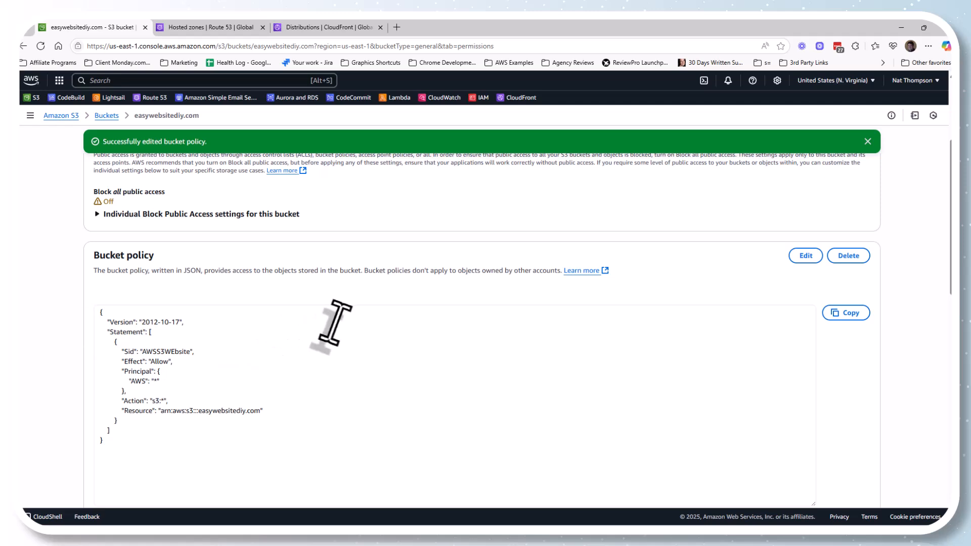
click(868, 143)
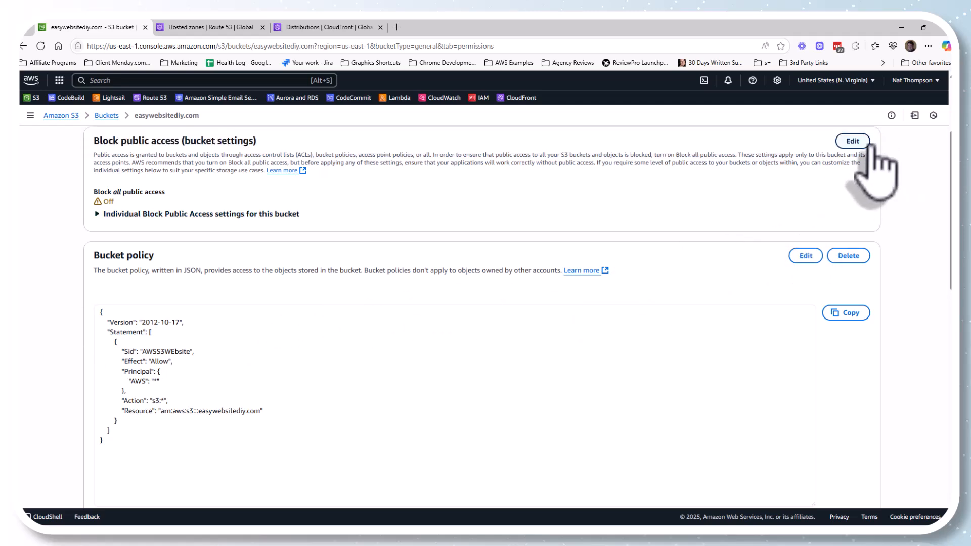
- Show the bucket's objects, bring up and reposition the static-website-starter folder window in File Explorer, and start an upload to the bucket
scroll(303, 222, up, 3)
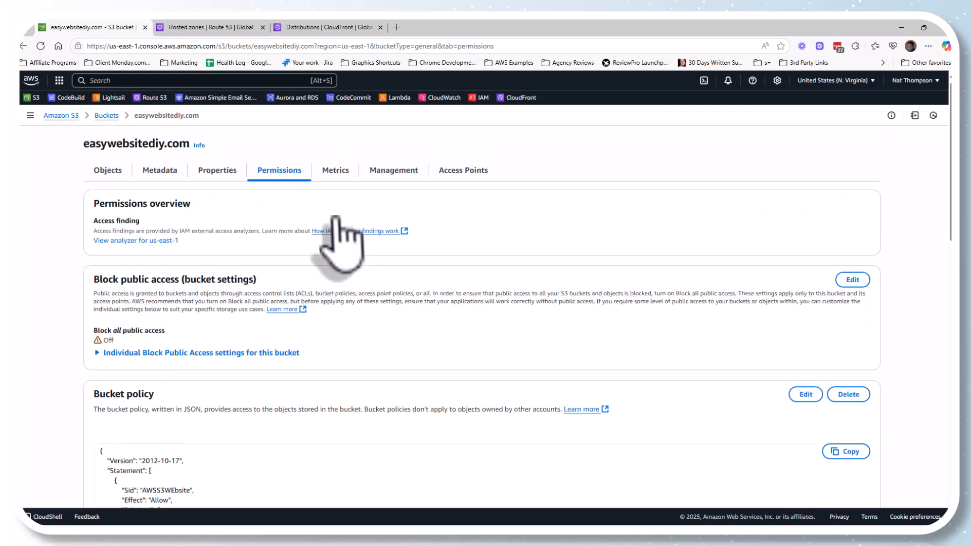
click(107, 172)
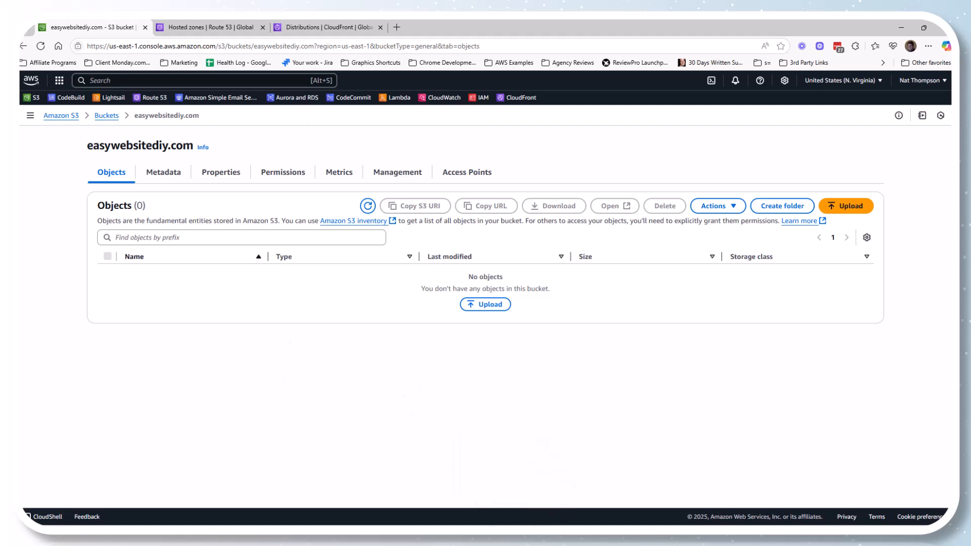
mouse_move(509, 535)
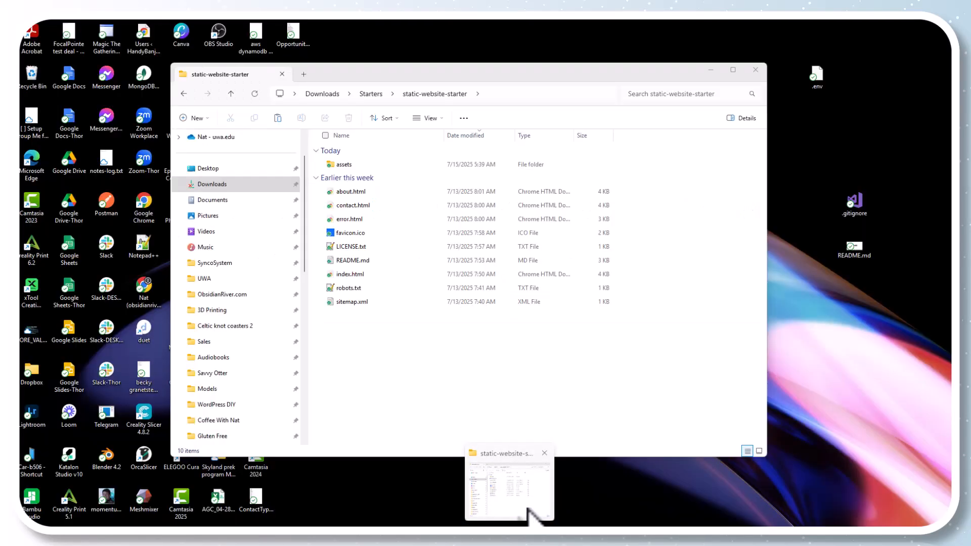
click(528, 514)
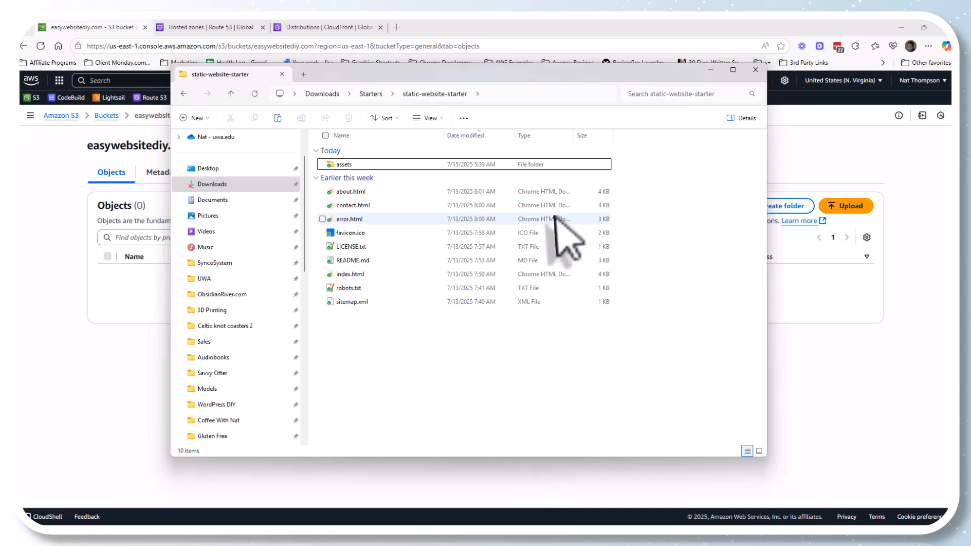
drag(576, 75, 526, 108)
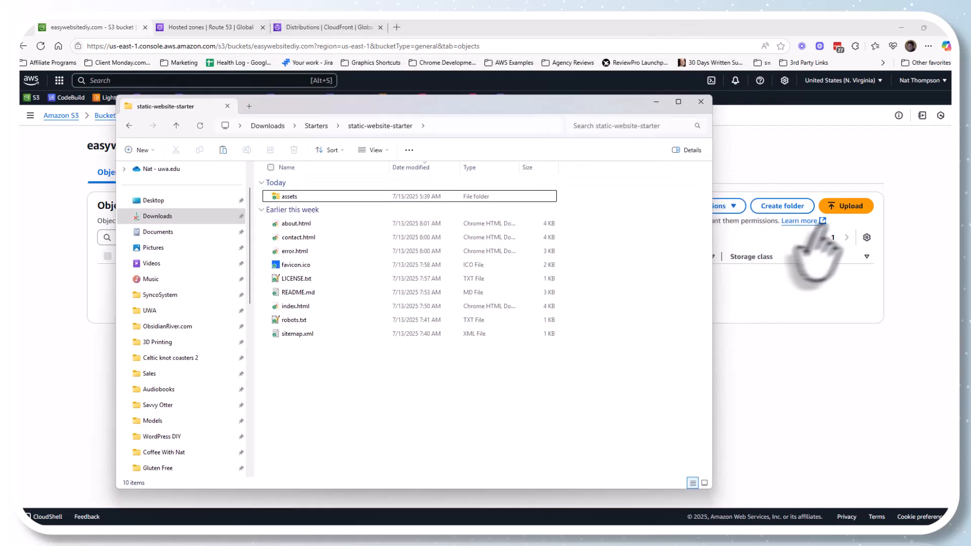
click(845, 206)
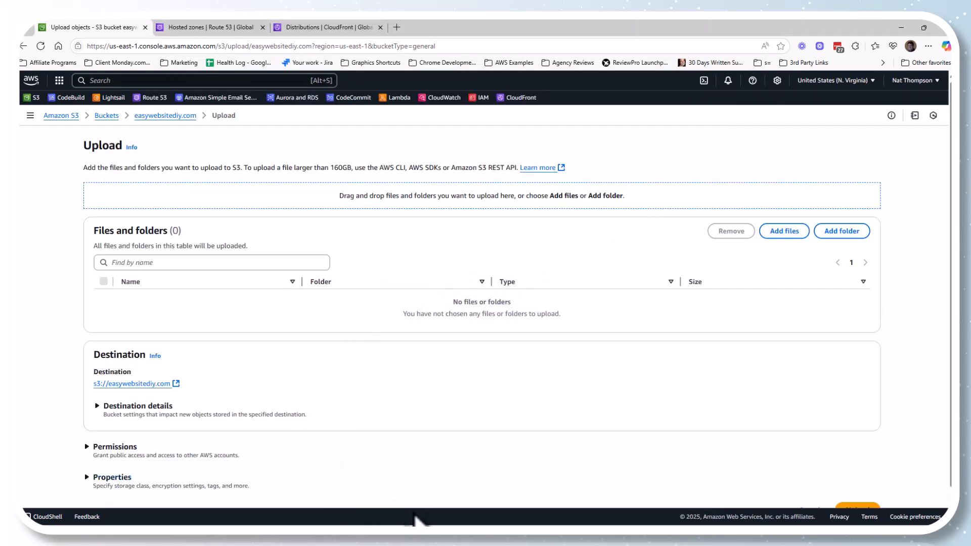
- Add everything in the static-website-starter folder except LICENSE.txt and README.md to the bucket upload, including the assets folder
key(alt+Tab)
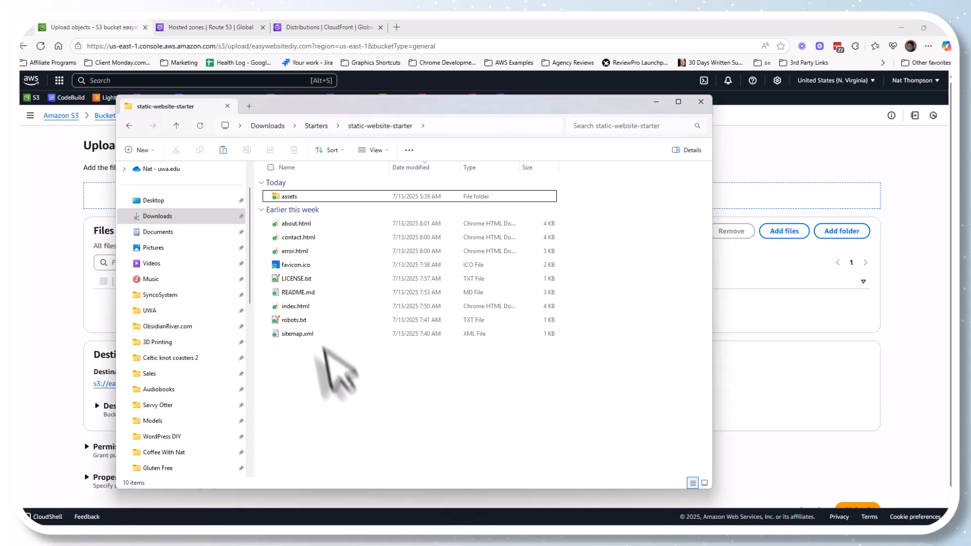
key(ctrl+a)
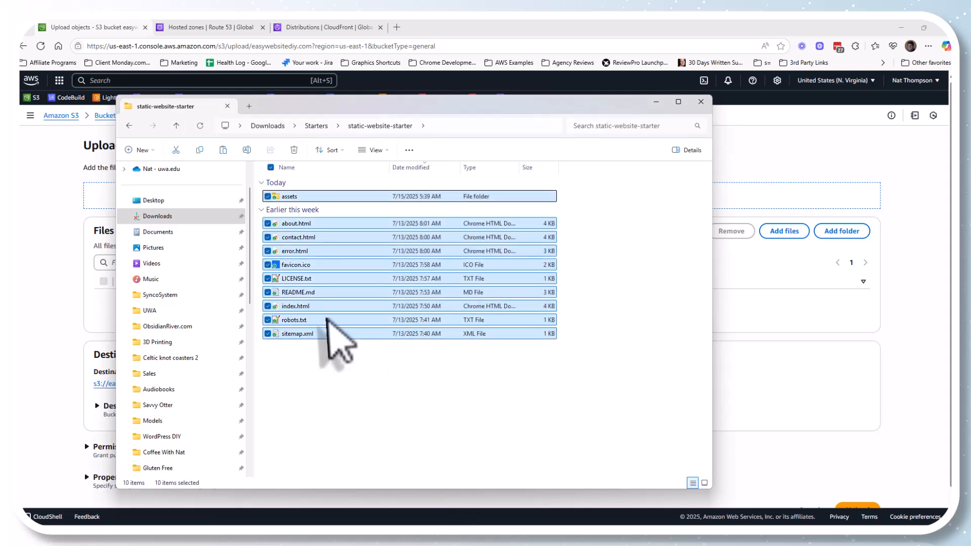
ctrl+click(333, 278)
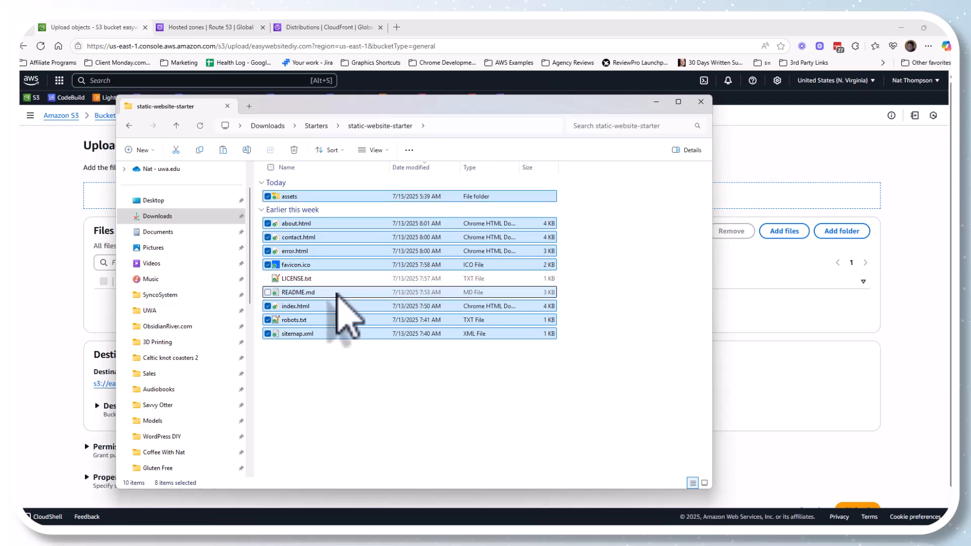
right_click(366, 320)
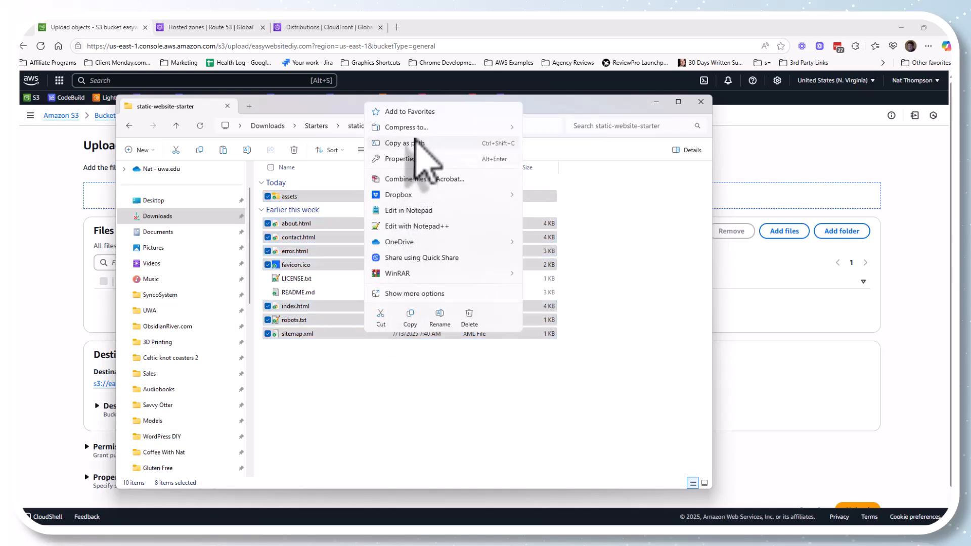
drag(327, 253, 824, 348)
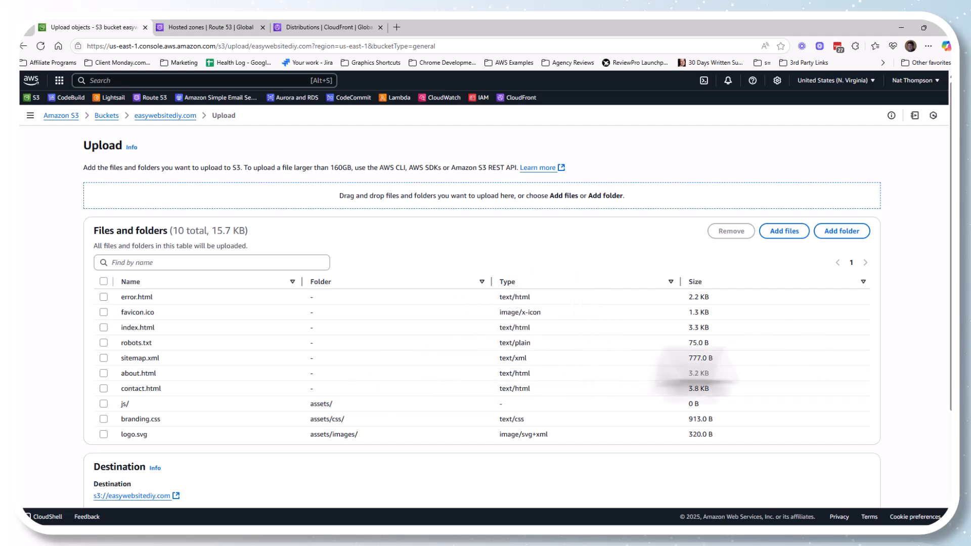
- Upload the added website files to the easywebsitediy.com bucket and close the upload status page
scroll(743, 349, down, 3)
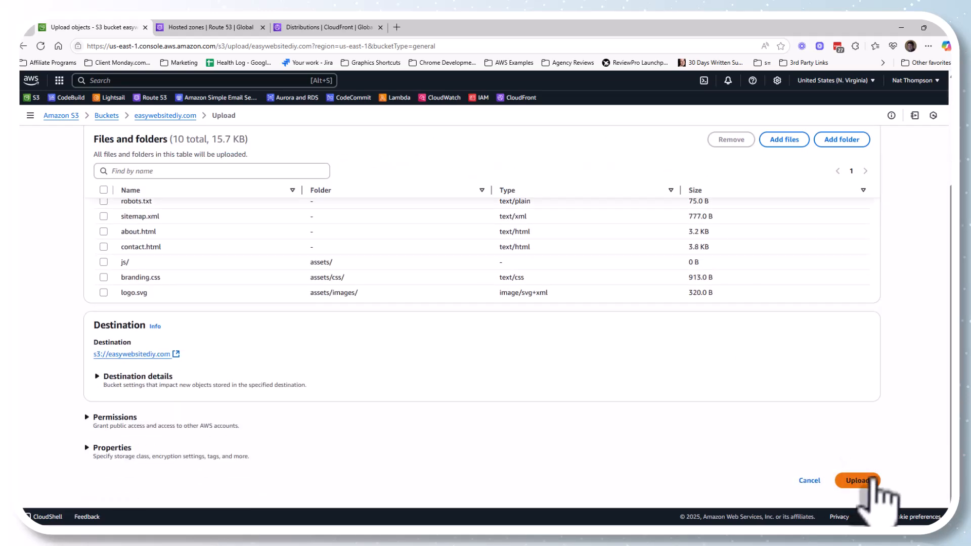
click(858, 480)
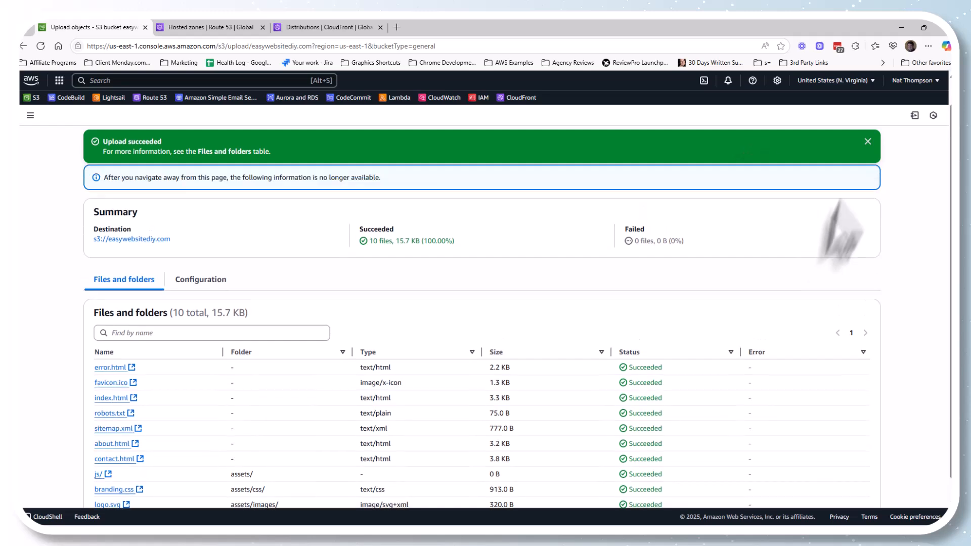
click(867, 141)
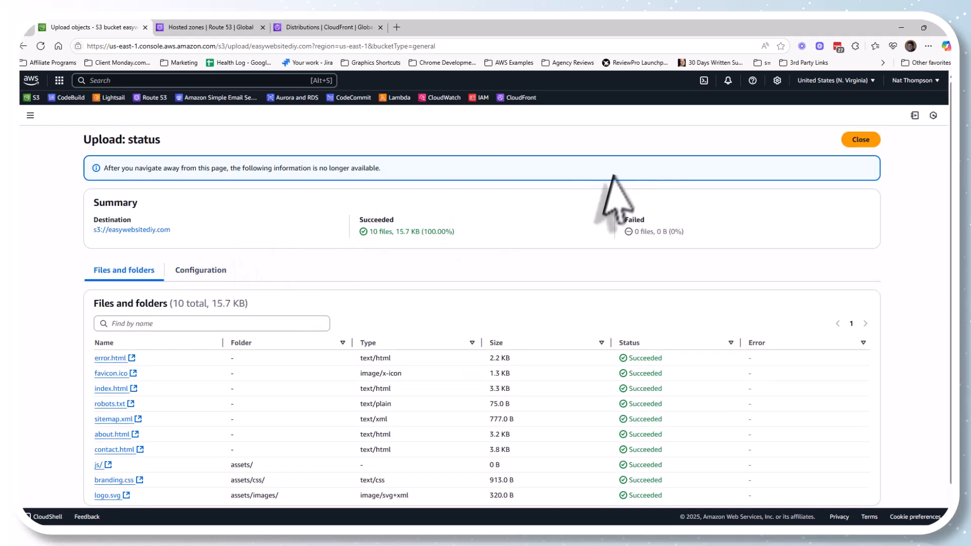
click(860, 140)
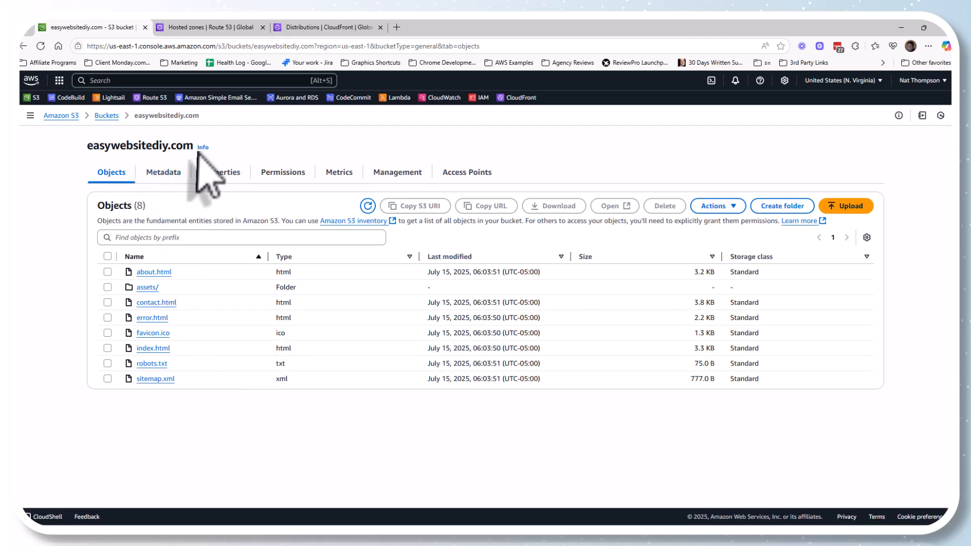
- Find the bucket website endpoint under static website hosting in the bucket's properties and open it to test the site
click(165, 175)
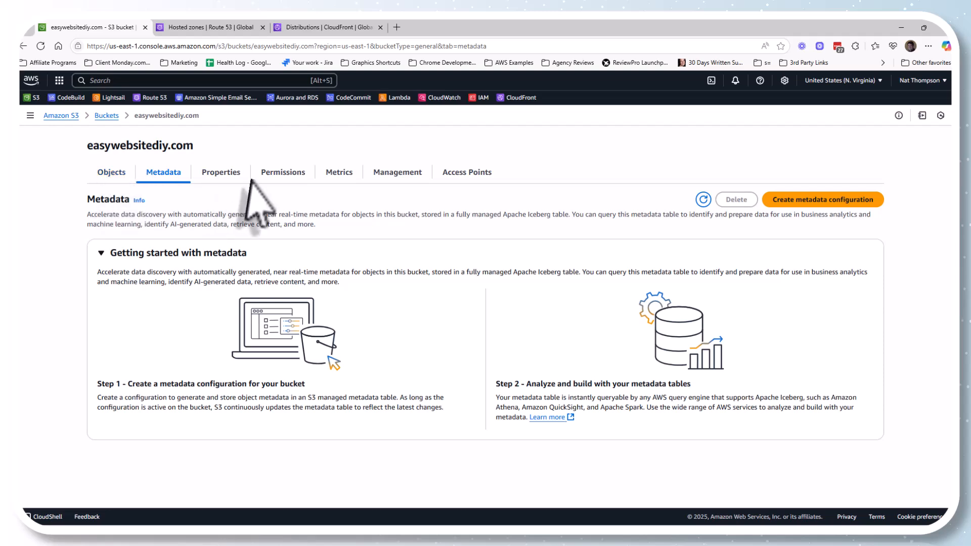
click(225, 175)
scroll(419, 349, down, 15)
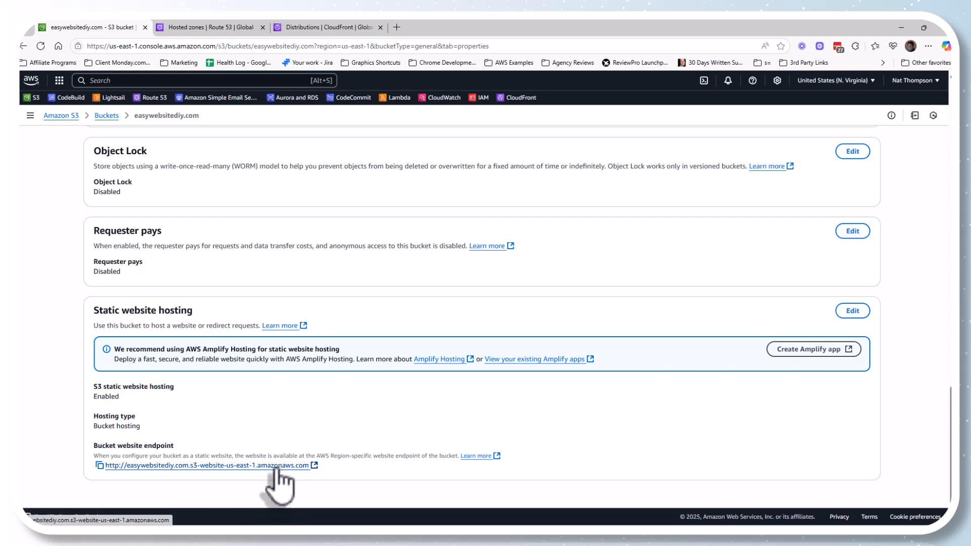
click(277, 466)
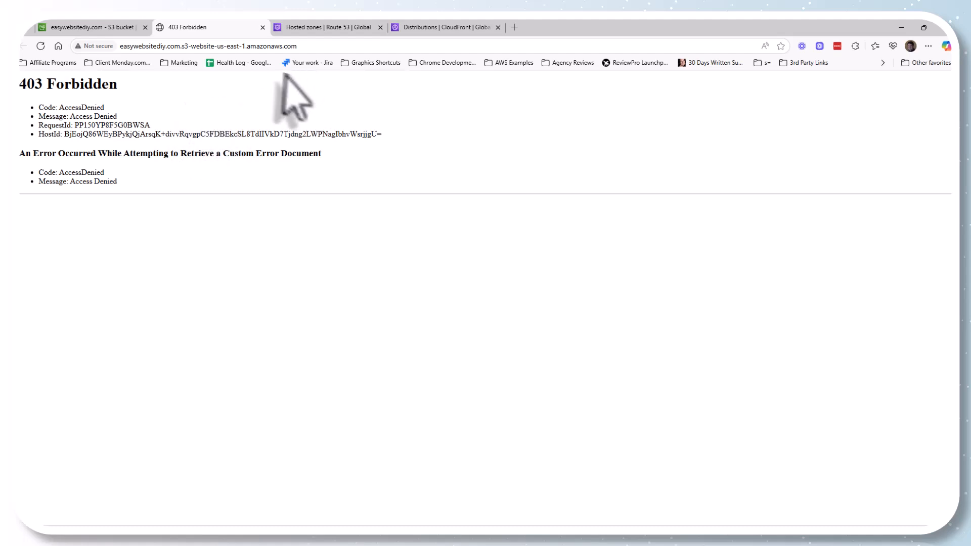
- Return to the easywebsitediy.com bucket in the S3 console and open its permissions
click(98, 27)
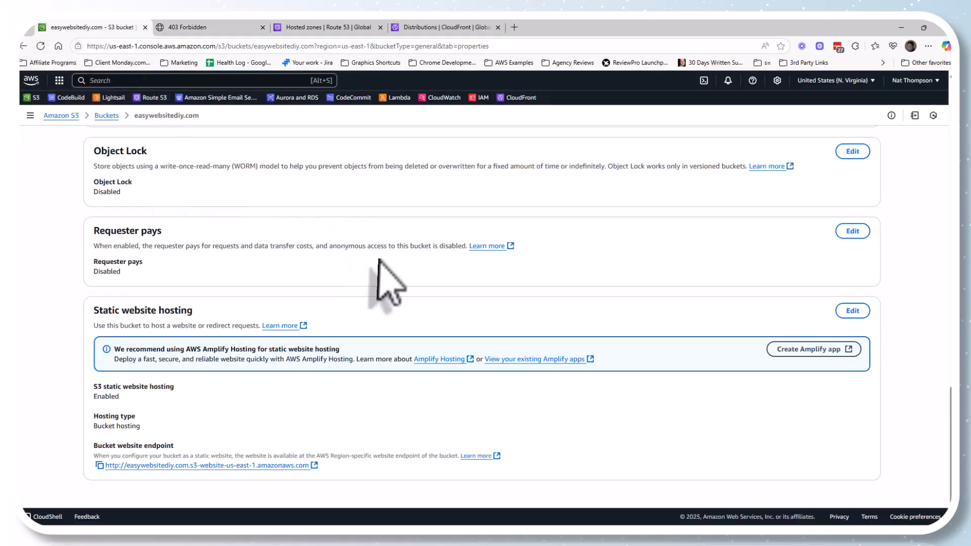
scroll(383, 271, up, 15)
scroll(383, 271, up, 10)
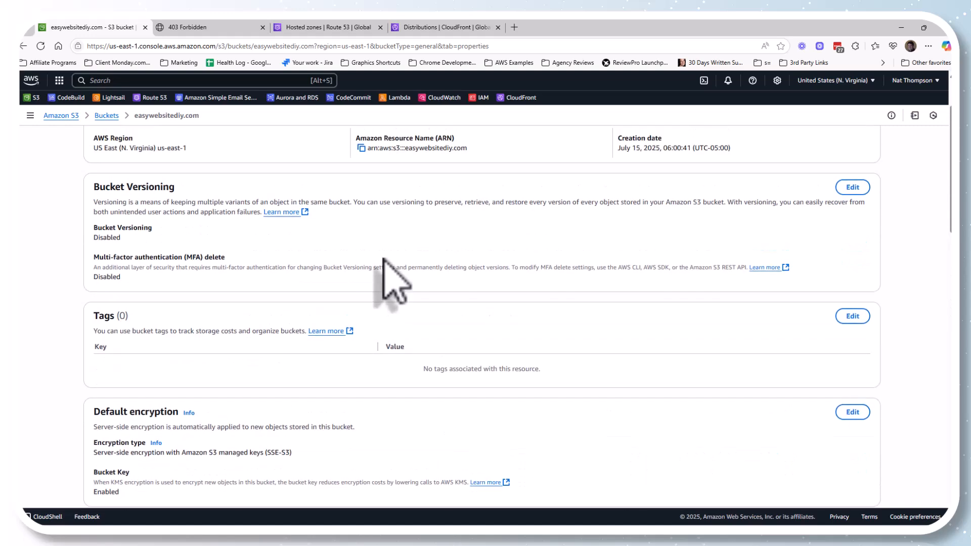
click(279, 174)
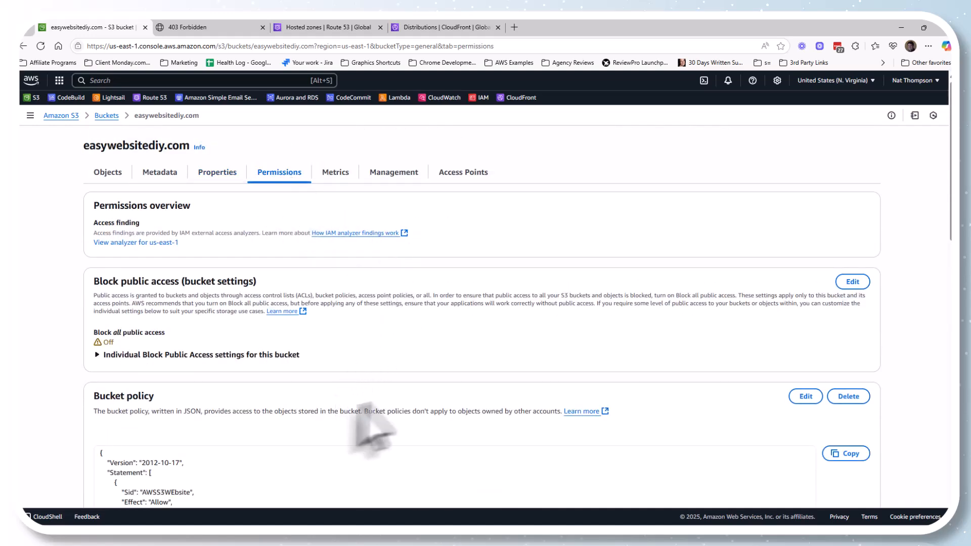
- Edit the bucket policy so its Resource is "arn:aws:s3:::easywebsitediy.com/*" and save the changes
scroll(384, 420, down, 5)
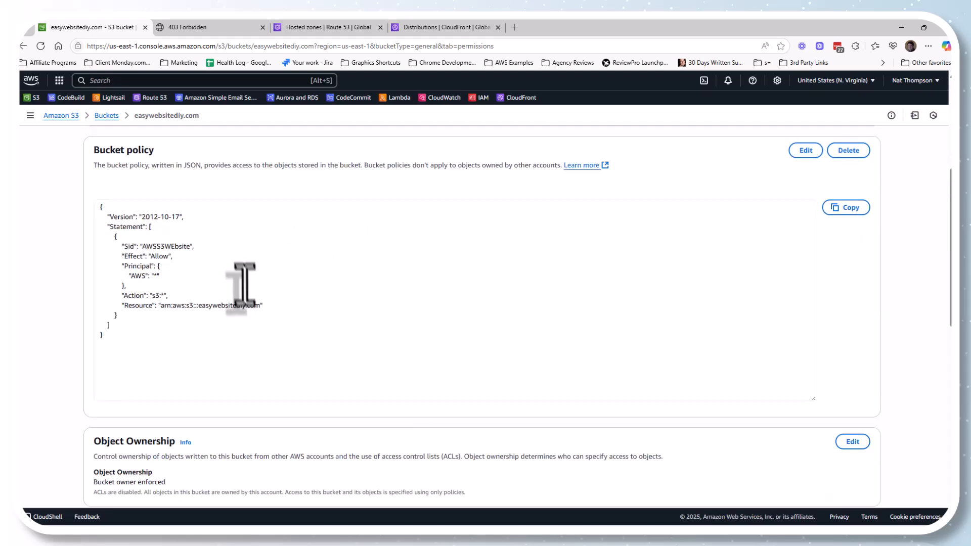
click(259, 309)
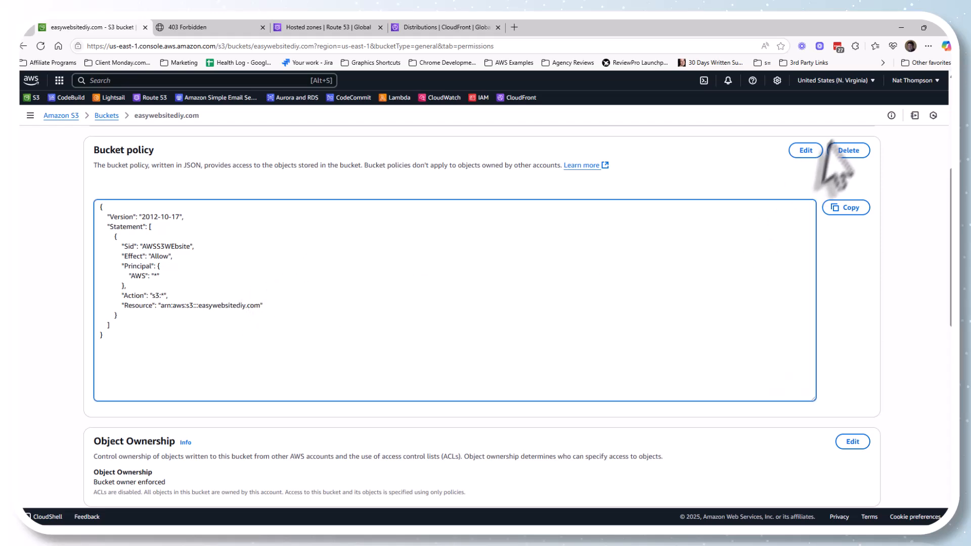
click(806, 152)
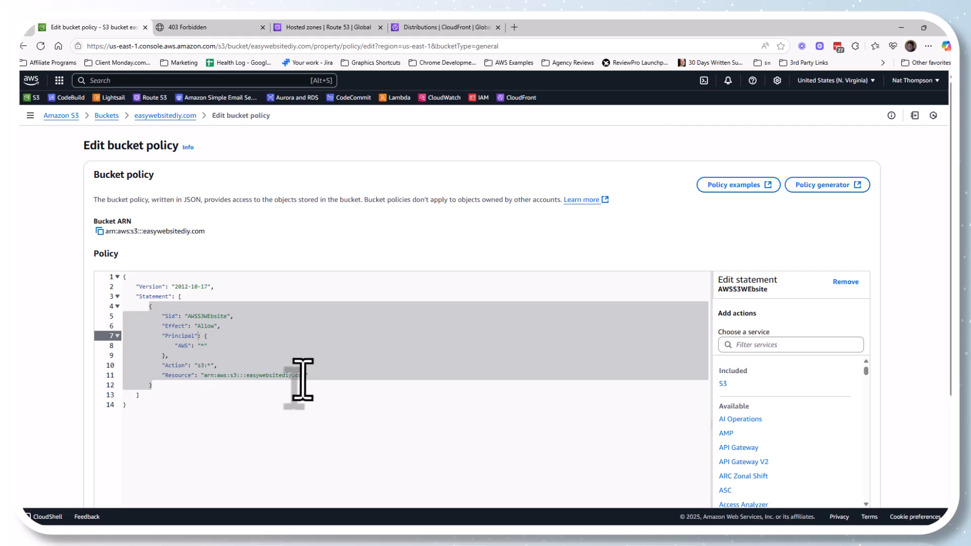
click(304, 375)
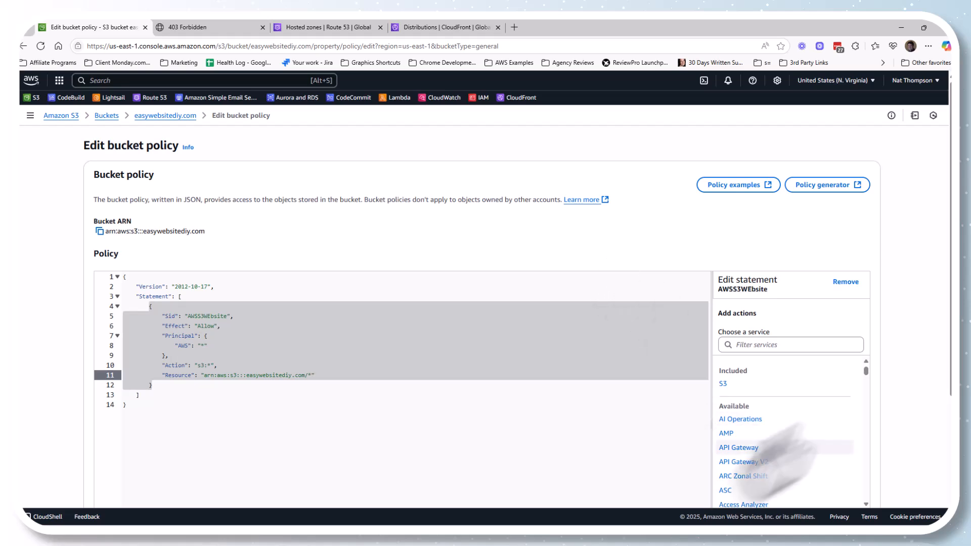
scroll(917, 438, down, 3)
click(855, 481)
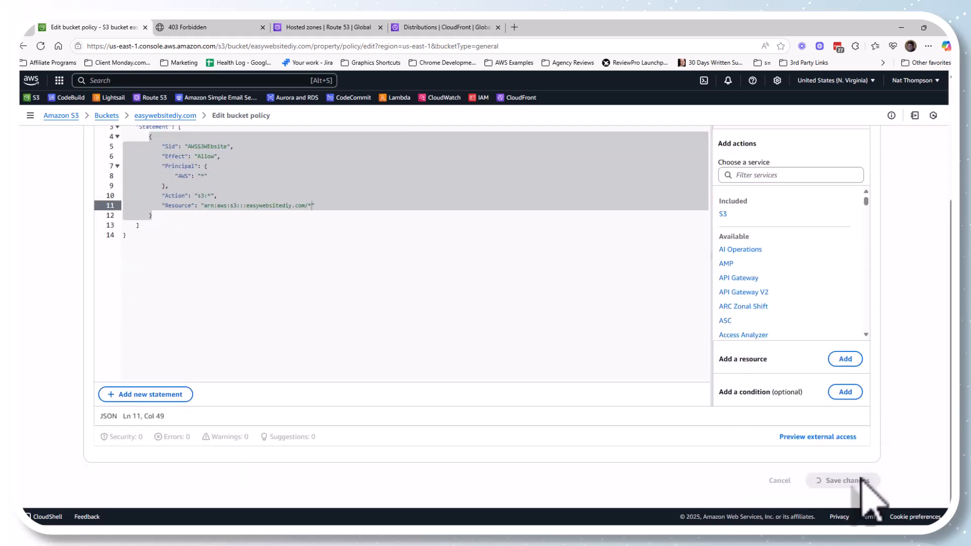
- Reload the S3 website endpoint page of easywebsitediy.com to test the site again
click(202, 27)
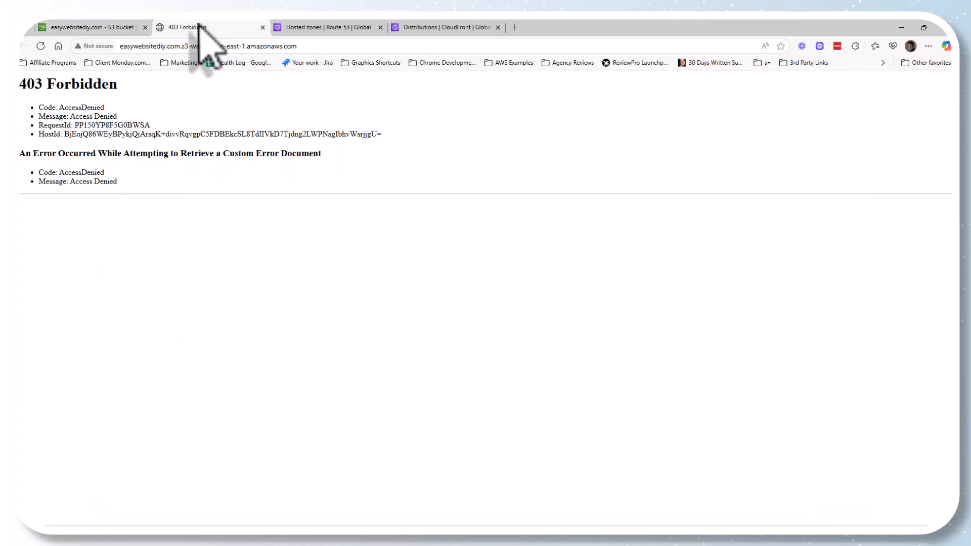
click(416, 46)
key(Return)
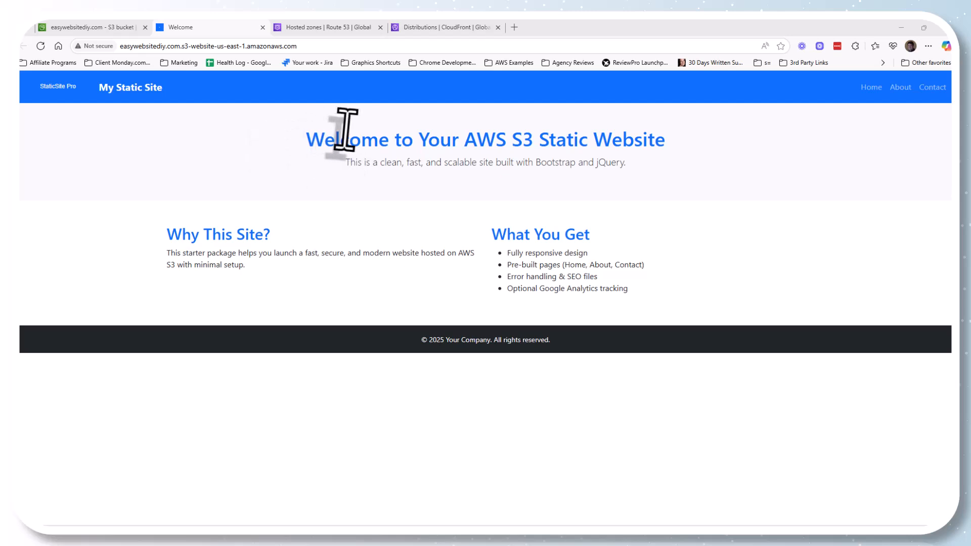
- Return to the AWS console, search the services for "certi" and open Certificate Manager
click(85, 28)
scroll(581, 249, up, 3)
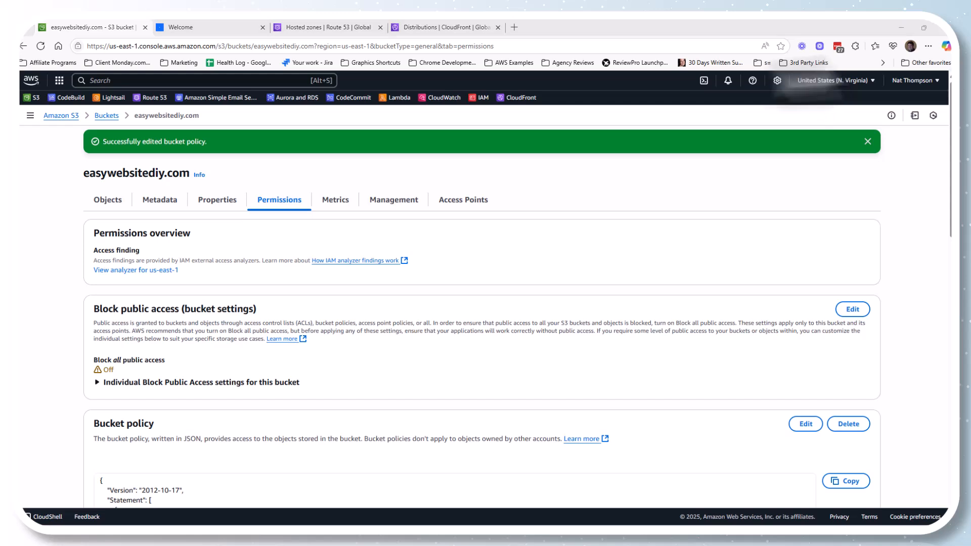
click(255, 81)
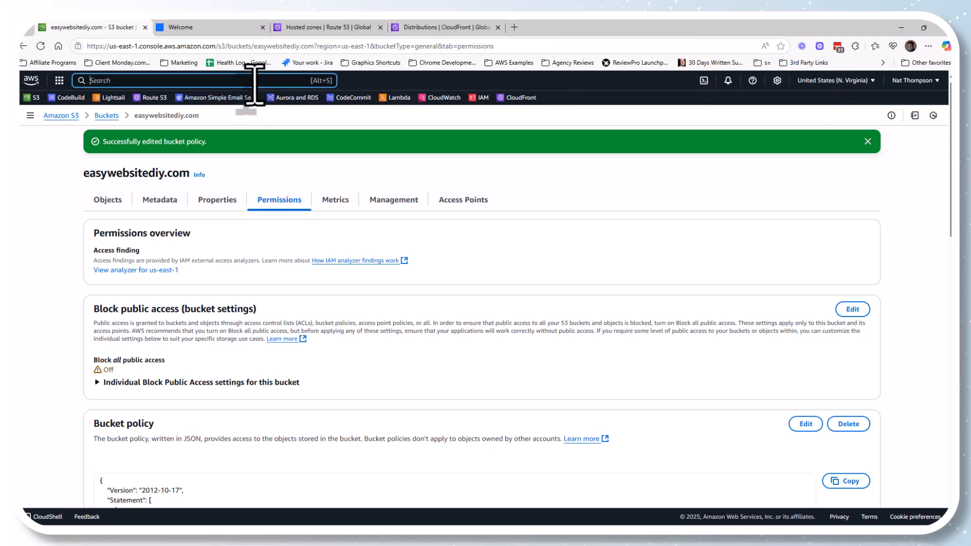
text(certi)
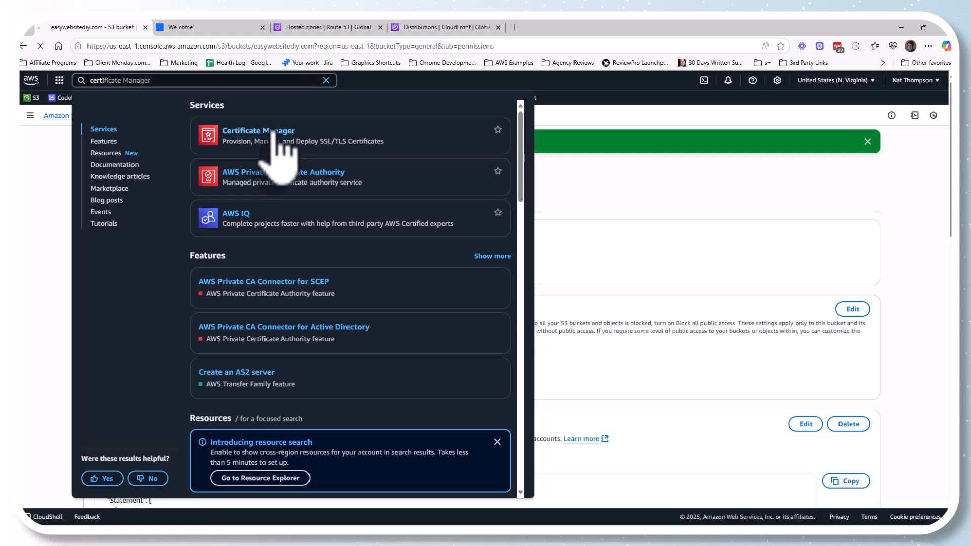
click(274, 133)
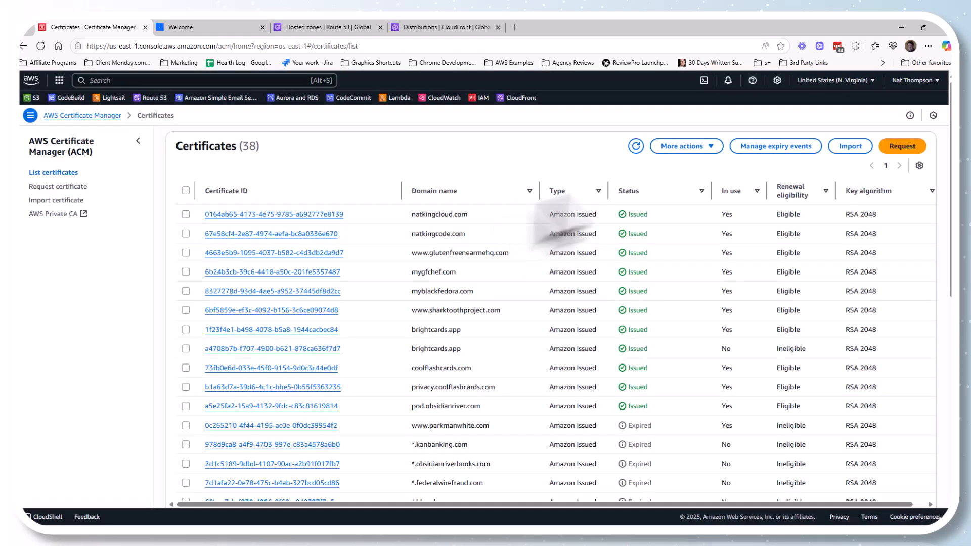
- Request a public certificate for easywebsitediy.com with export disabled, DNS validation and the RSA 2048 key algorithm
click(894, 147)
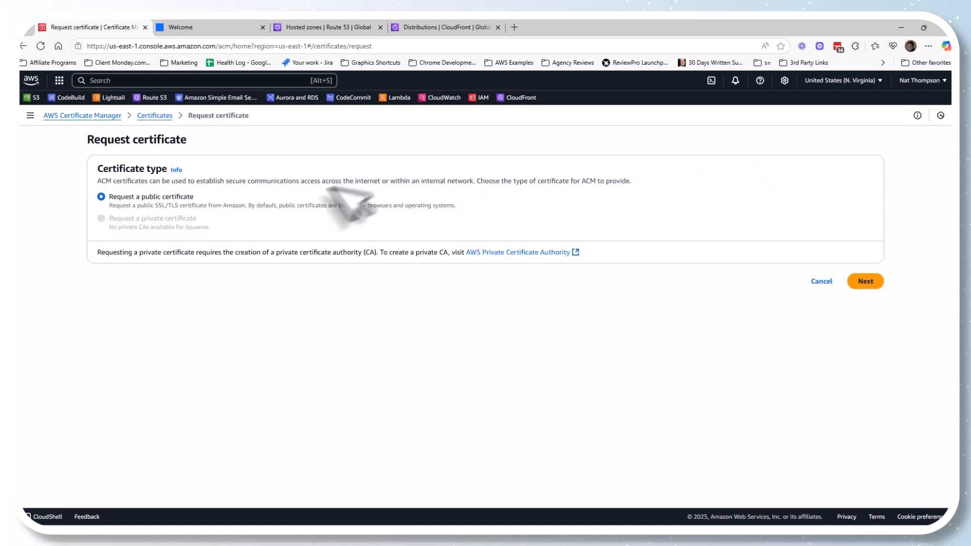
click(865, 281)
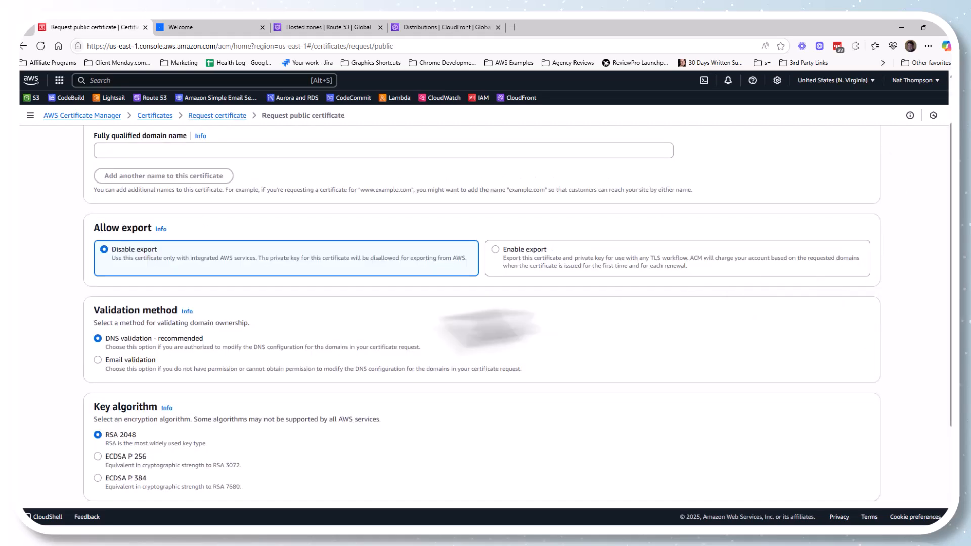
click(231, 152)
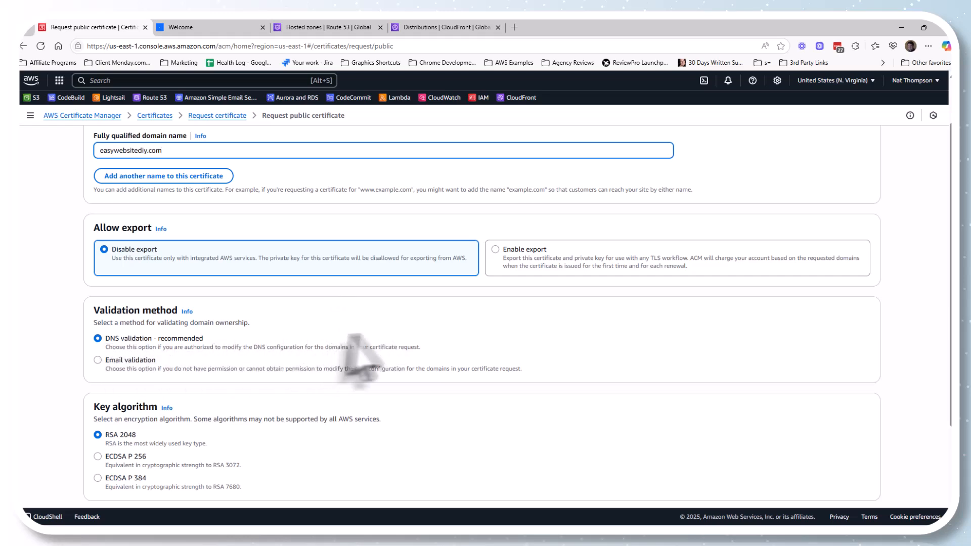
scroll(303, 339, down, 3)
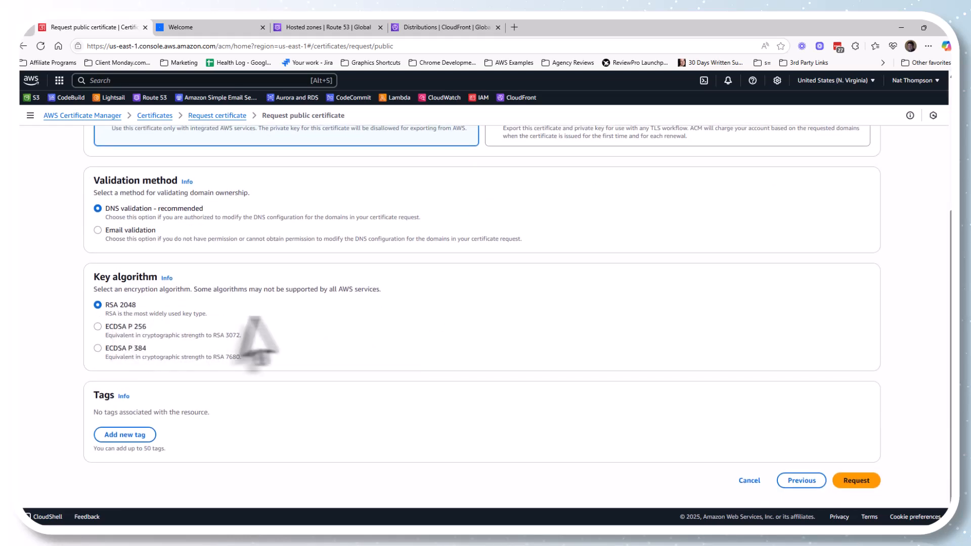
click(866, 481)
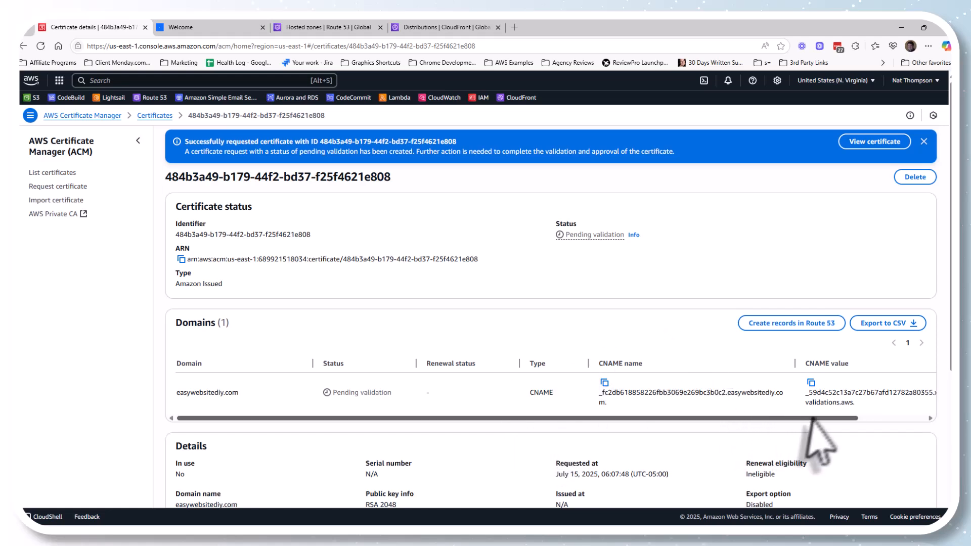
- Create the certificate's DNS validation records for easywebsitediy.com in Route 53 and refresh the certificate's status
click(802, 325)
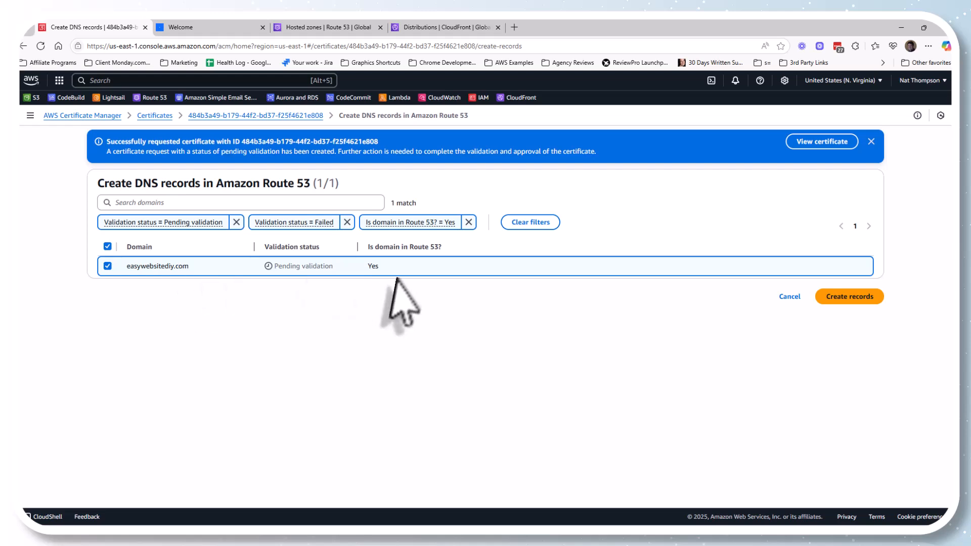
click(850, 298)
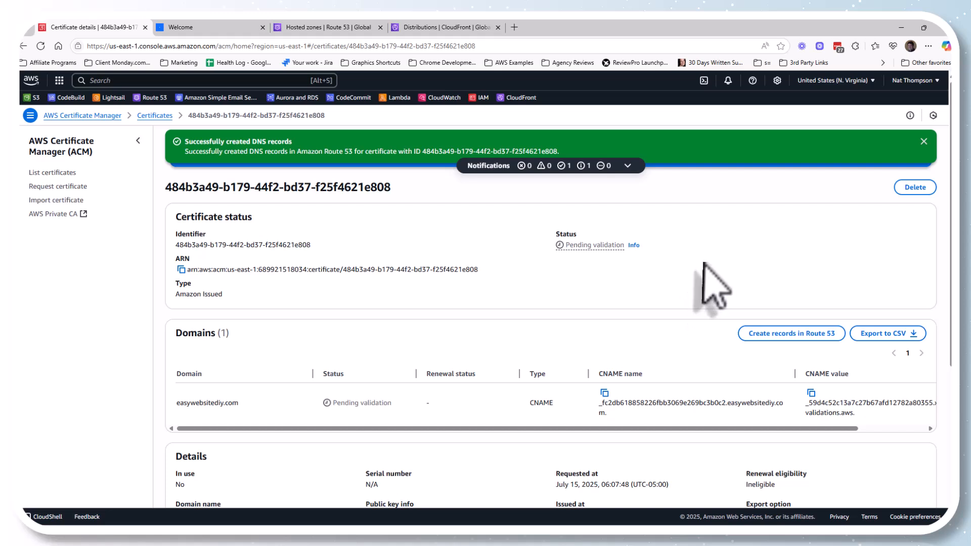
click(923, 141)
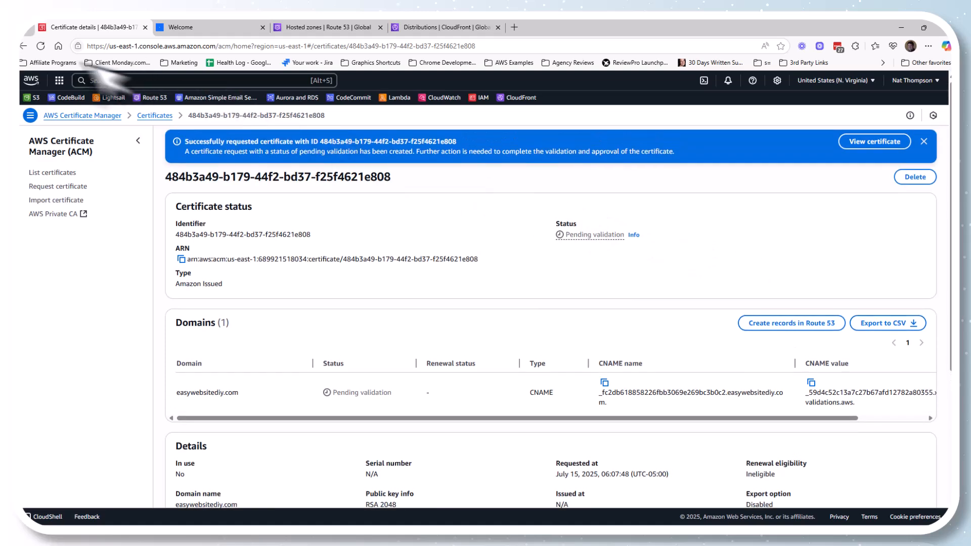
click(41, 46)
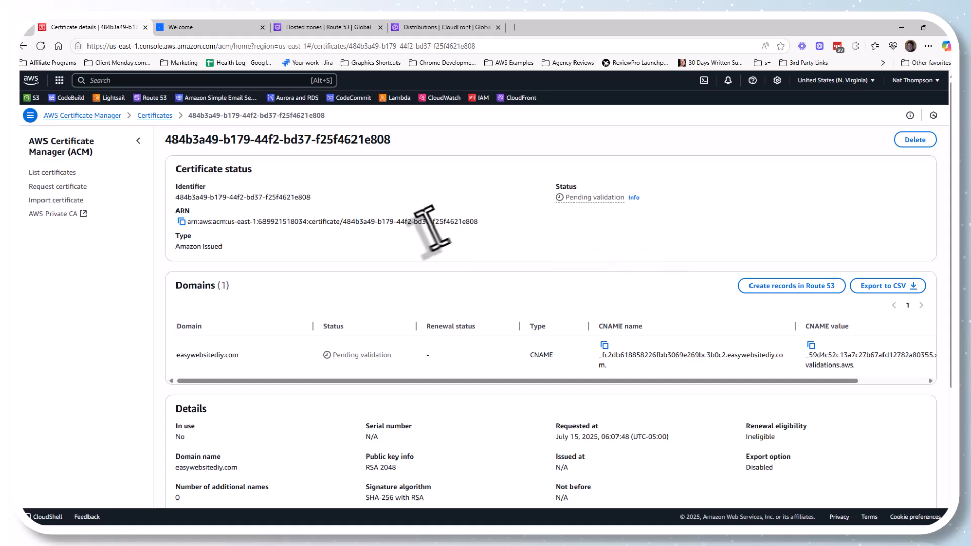
click(41, 46)
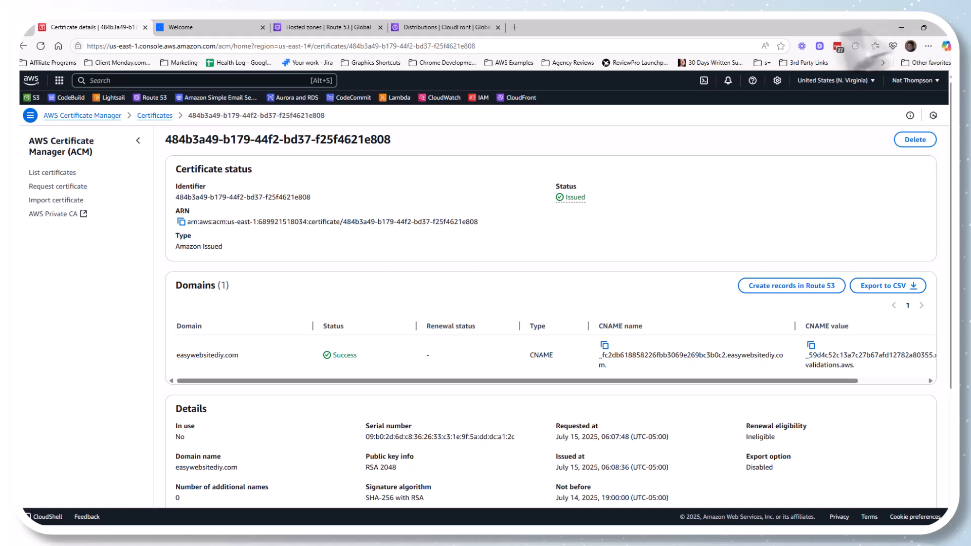
- Start a CloudFront distribution named easywebsitediy.com for a single website or app, leaving the custom domain empty, and continue to the origin settings
click(455, 27)
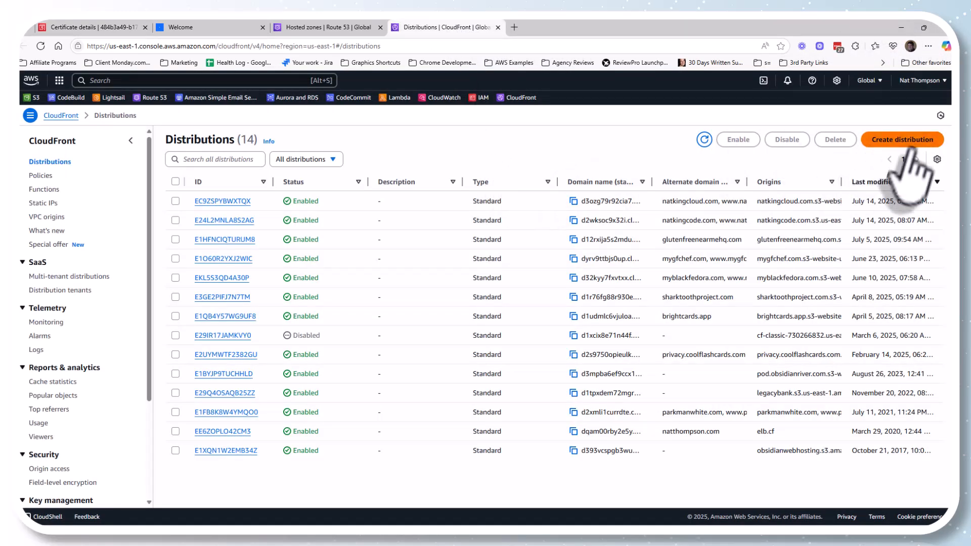
click(908, 142)
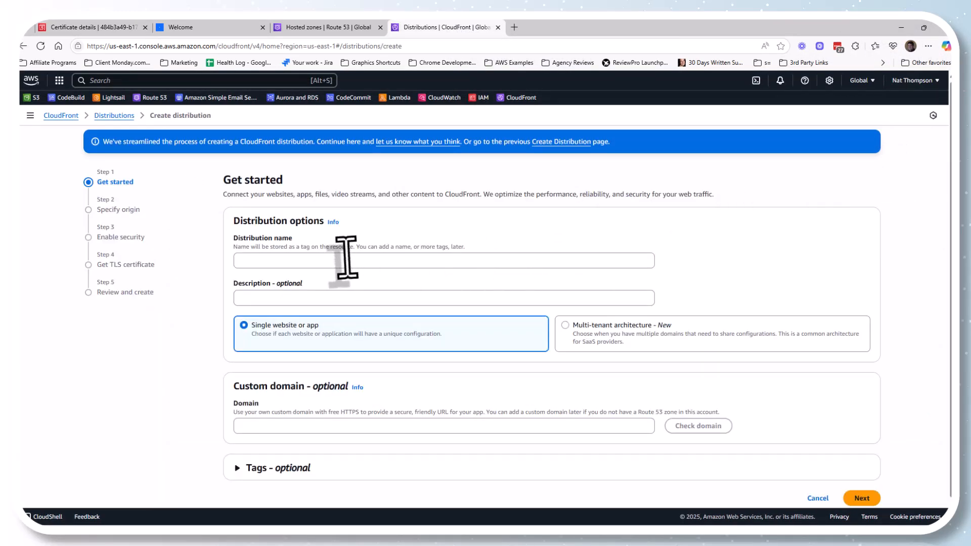
click(346, 260)
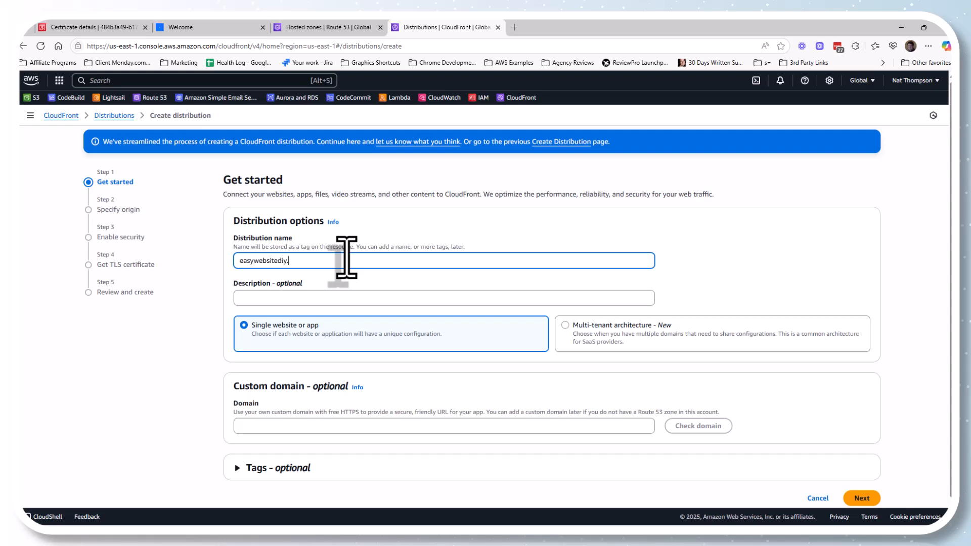
click(825, 49)
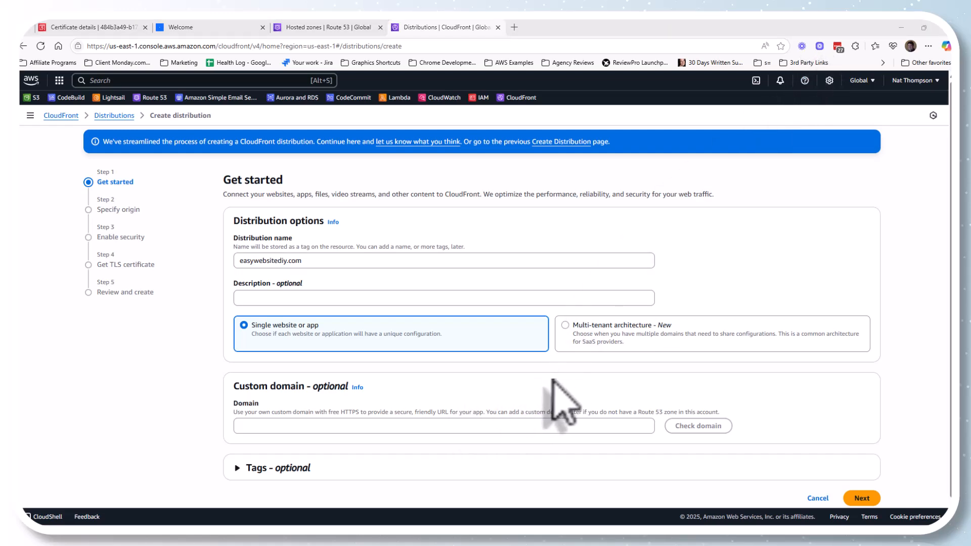
scroll(577, 389, down, 1)
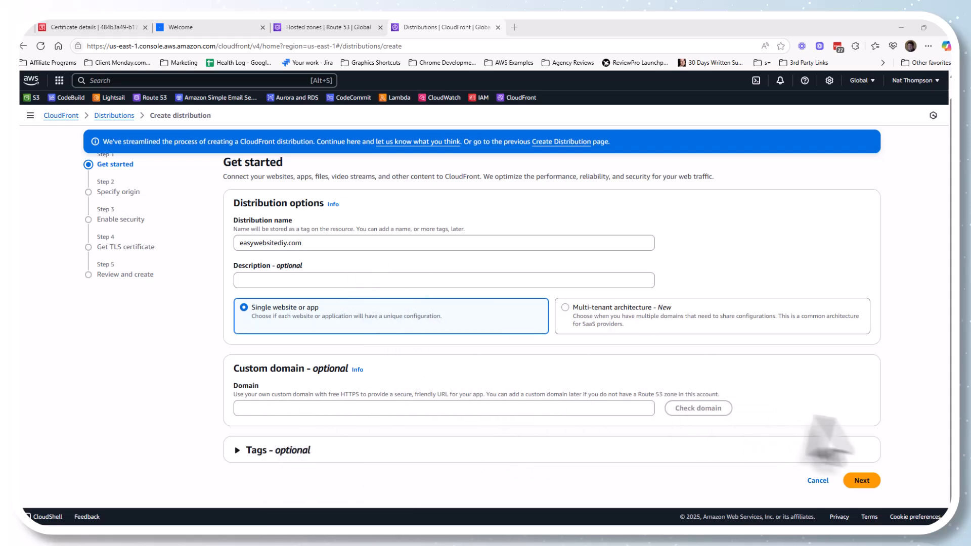
scroll(855, 409, up, 1)
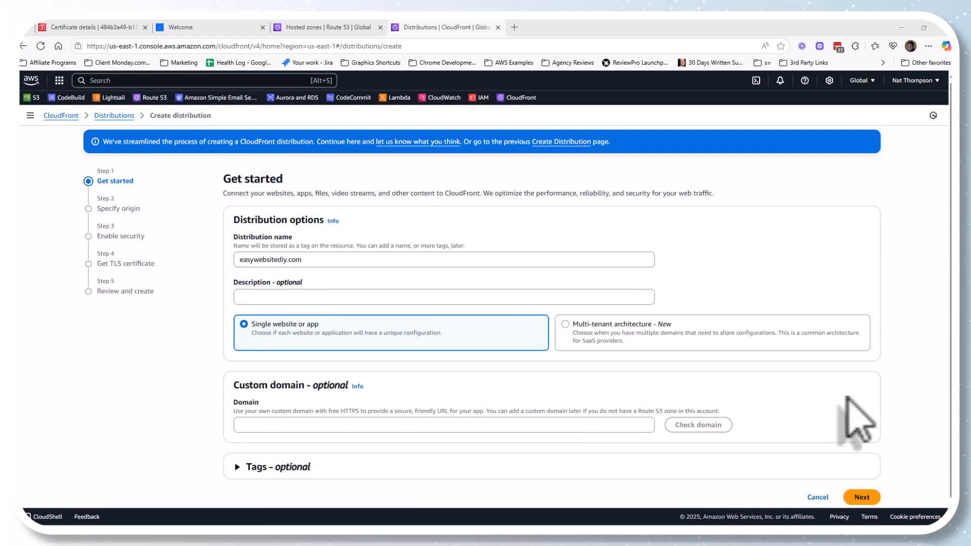
click(861, 498)
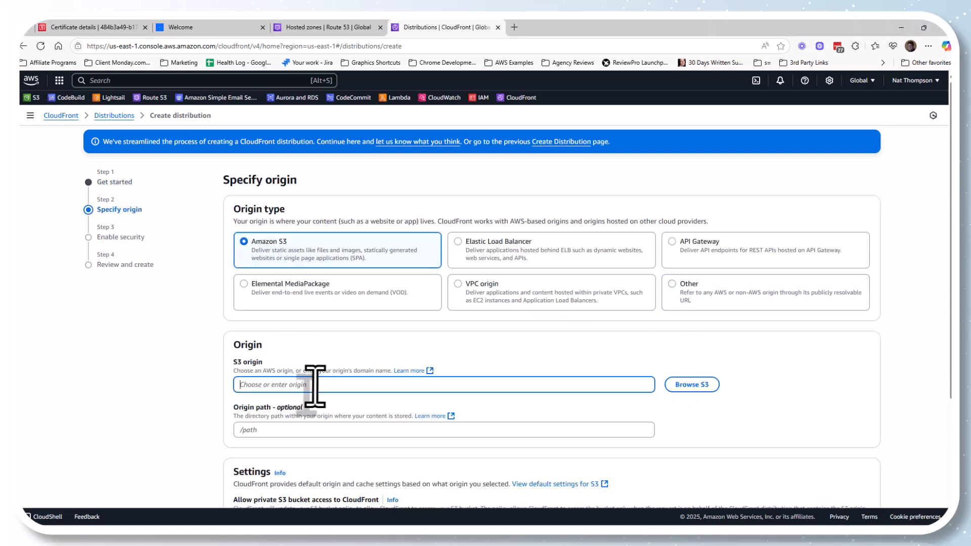
- Find the easywebsitediy.com bucket by searching for "easy" and choose it as the distribution's S3 origin
click(692, 385)
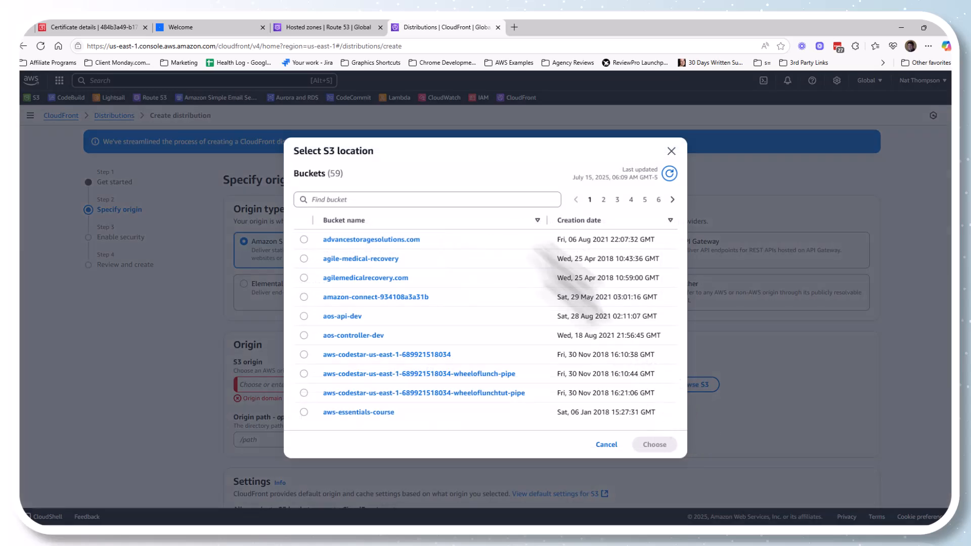
click(403, 199)
text(easy)
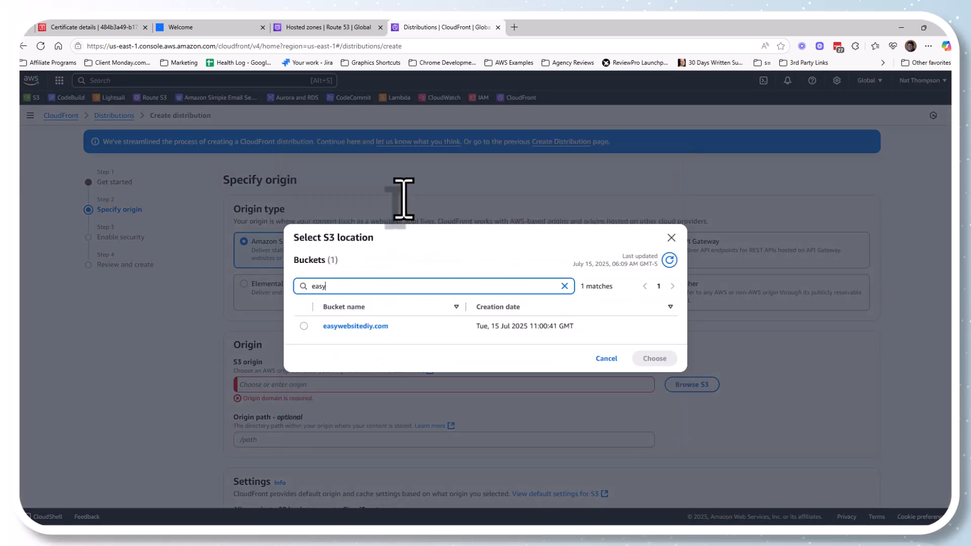
click(303, 326)
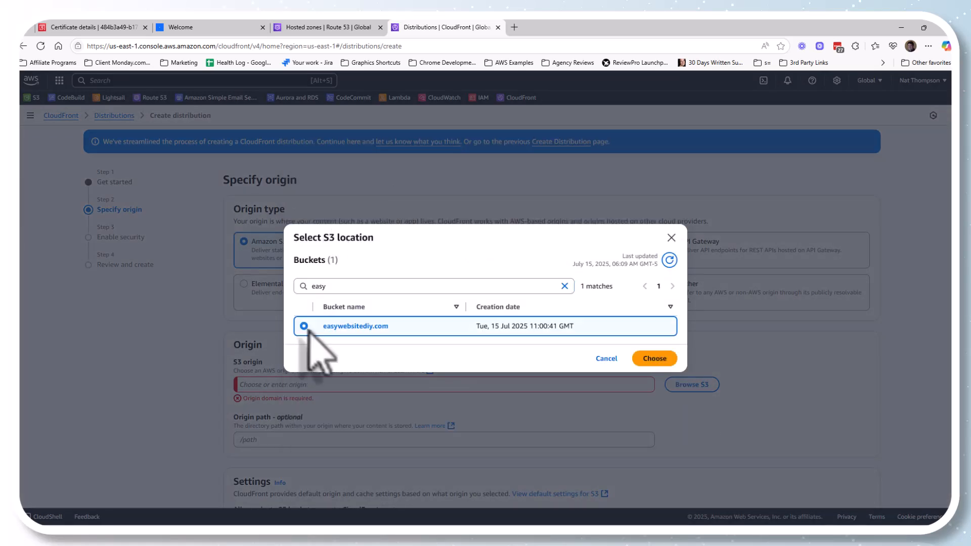
click(654, 358)
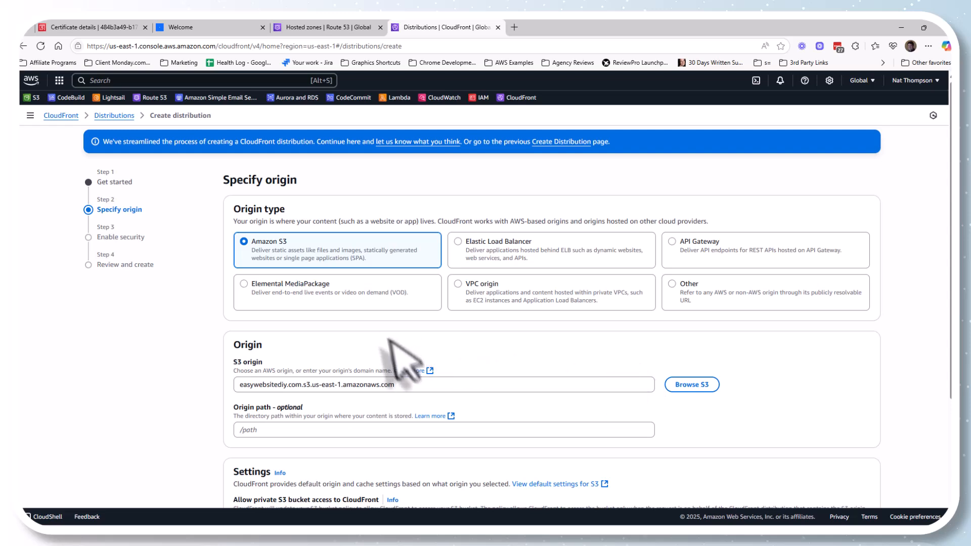
- Accept private bucket access and the recommended origin settings, and choose not to enable WAF security protections
scroll(586, 409, down, 2)
scroll(597, 434, down, 2)
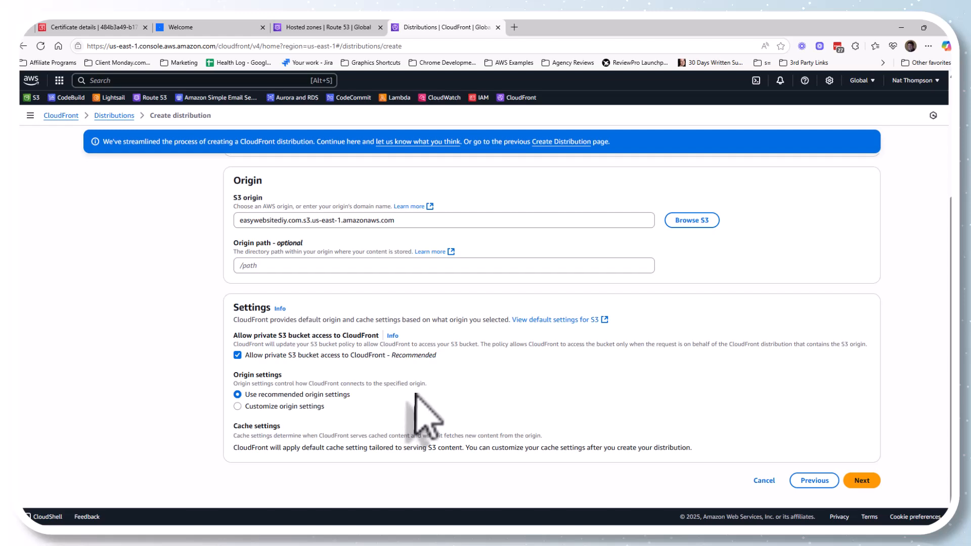
click(864, 481)
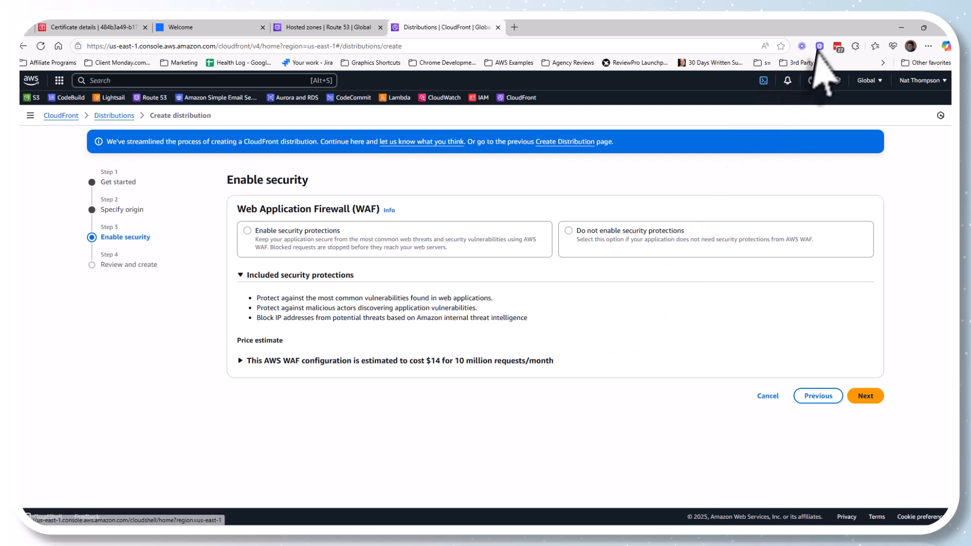
click(569, 231)
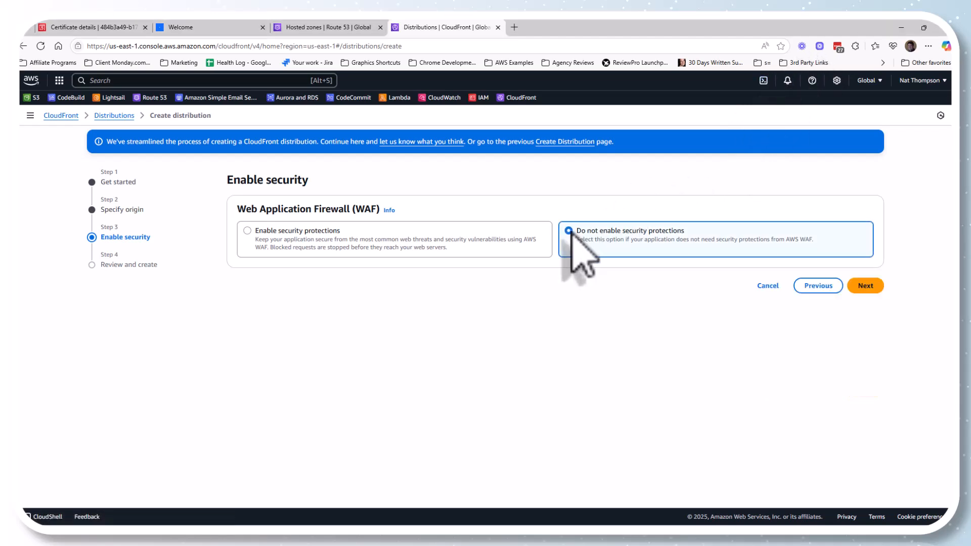
- Continue to the review, check the configuration and create the easywebsitediy.com distribution
click(866, 286)
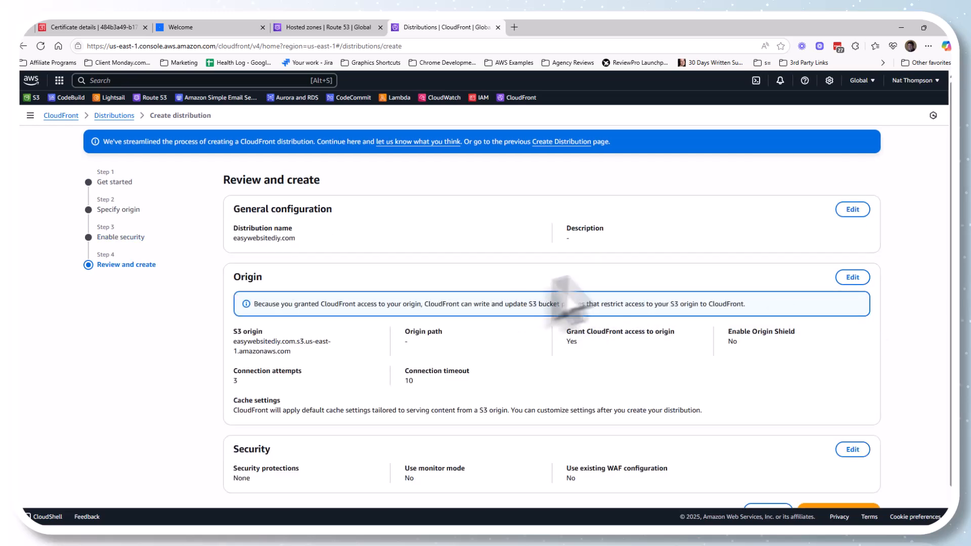
scroll(652, 306, down, 2)
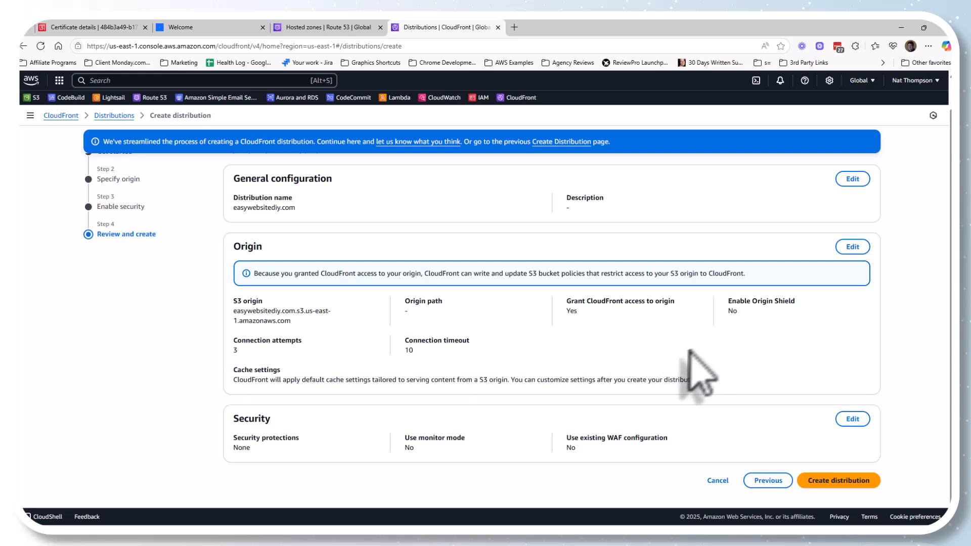
click(839, 481)
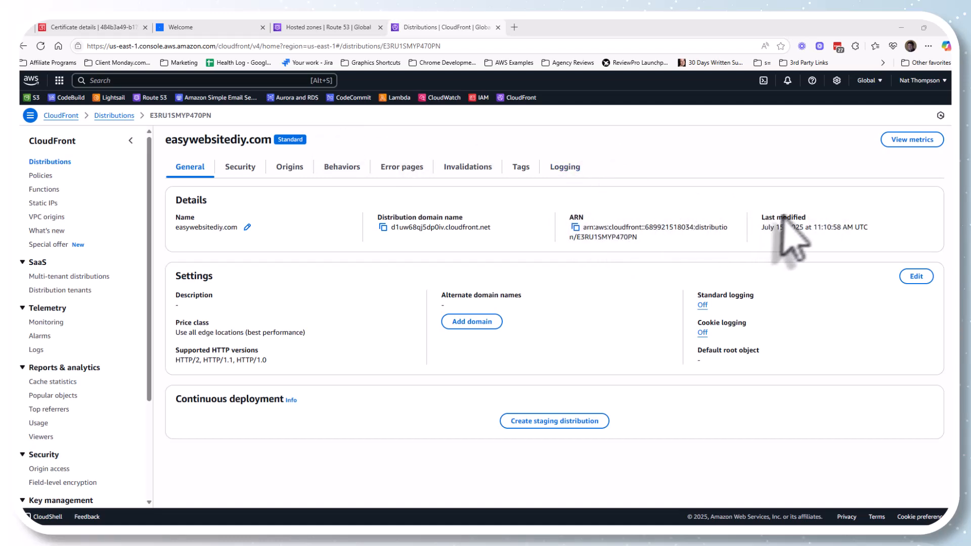
- Start adding a domain to the distribution, enter easywebsitediy.com as the domain to serve and continue to the TLS certificate
click(472, 321)
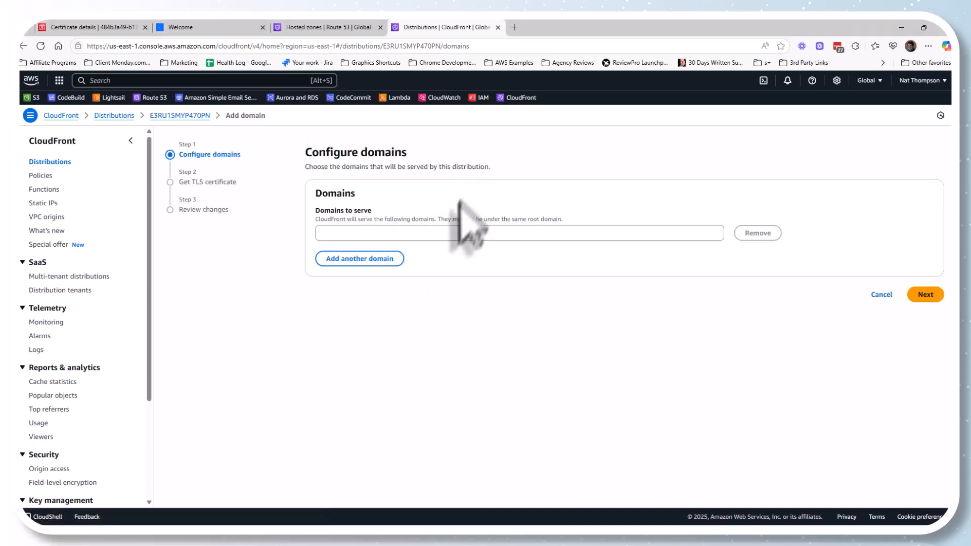
click(454, 233)
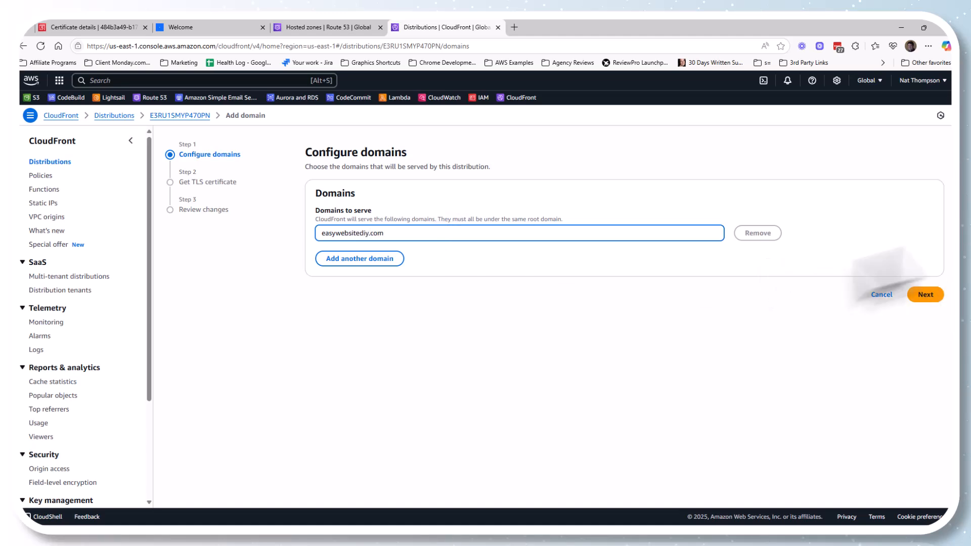
click(925, 295)
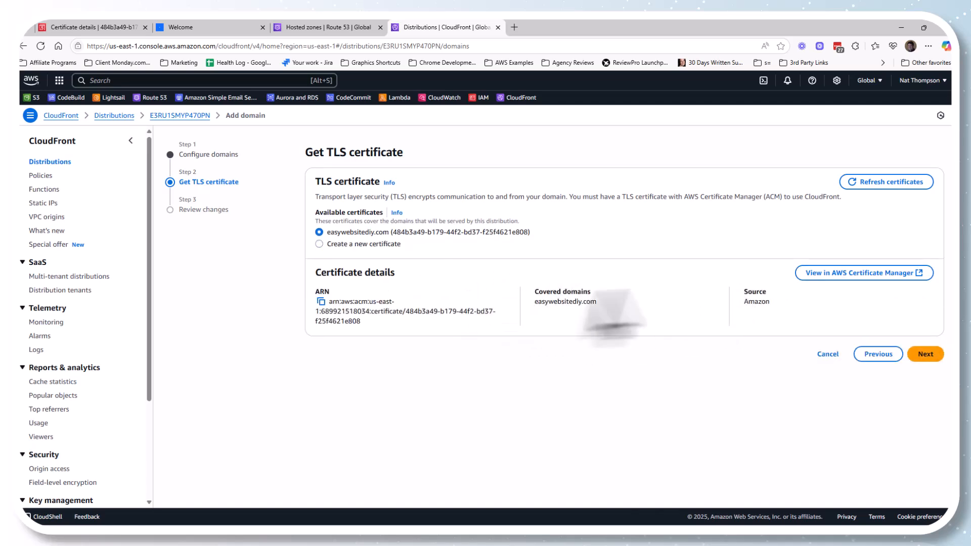
- Check the easywebsitediy.com certificate in AWS Certificate Manager, keep it as the TLS certificate and add the domain to the distribution
click(840, 273)
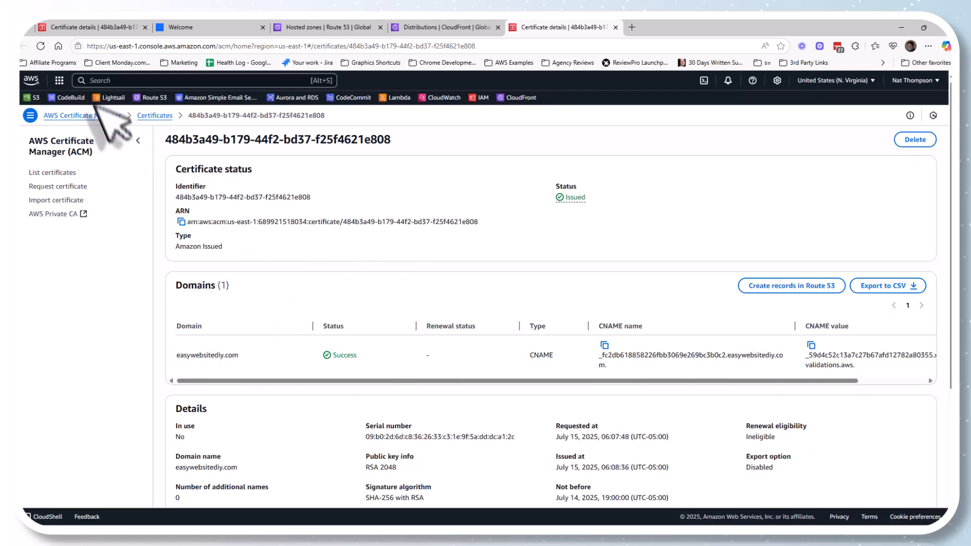
click(478, 28)
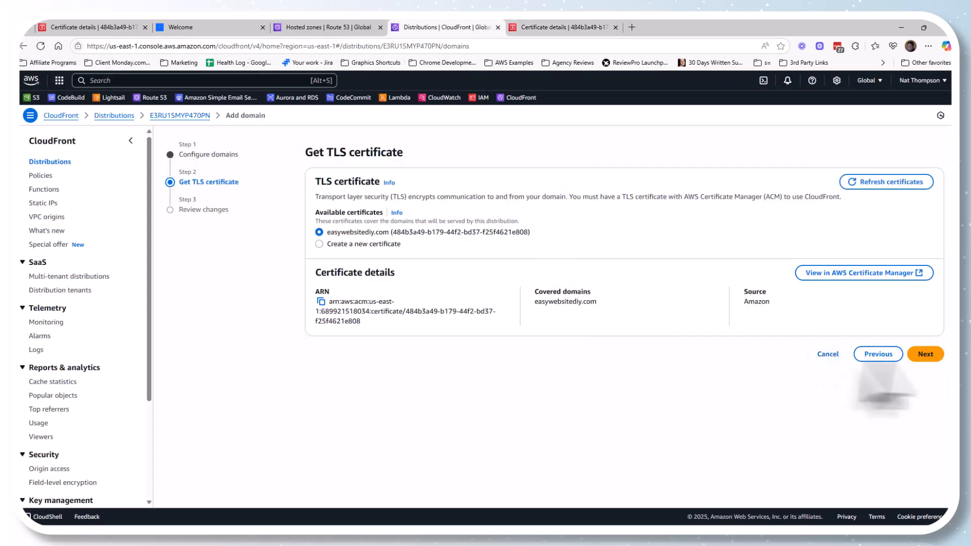
click(929, 355)
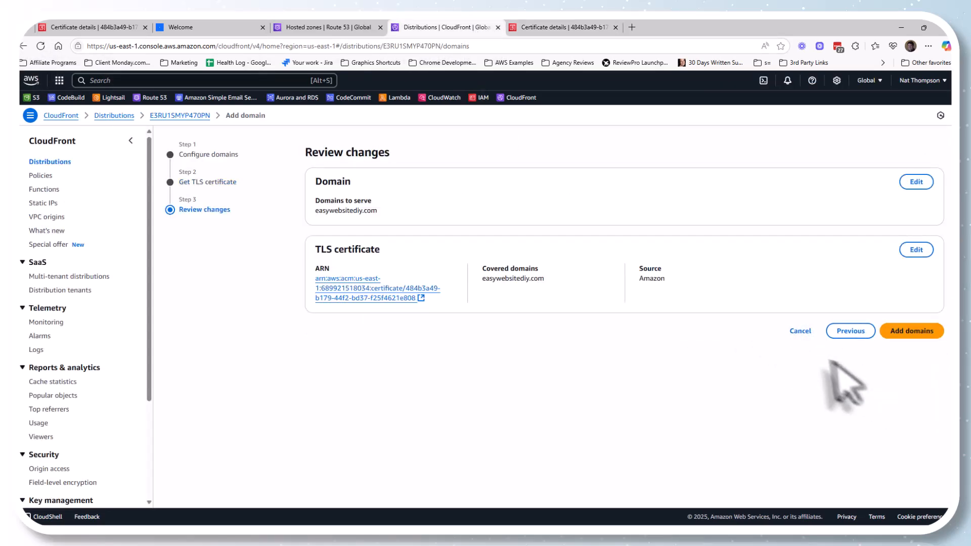
click(852, 332)
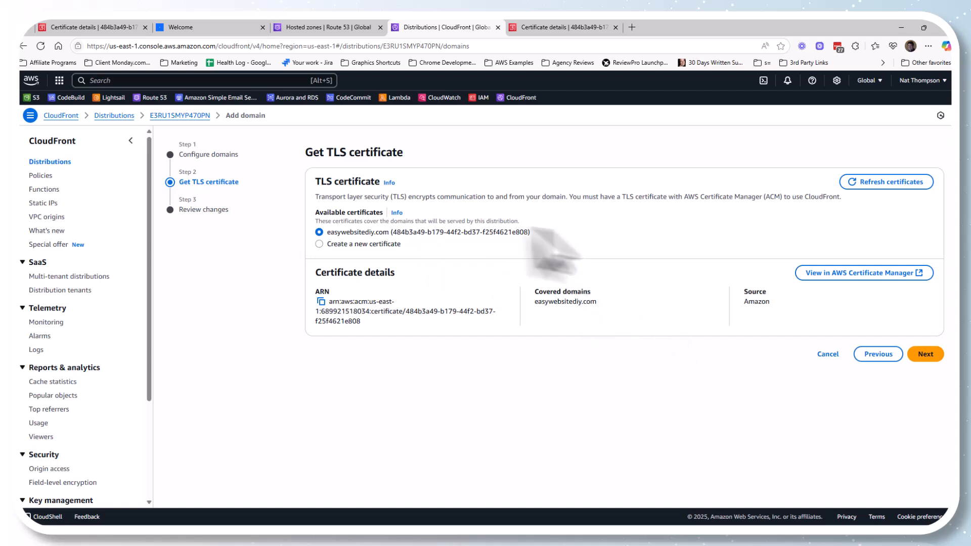
click(925, 356)
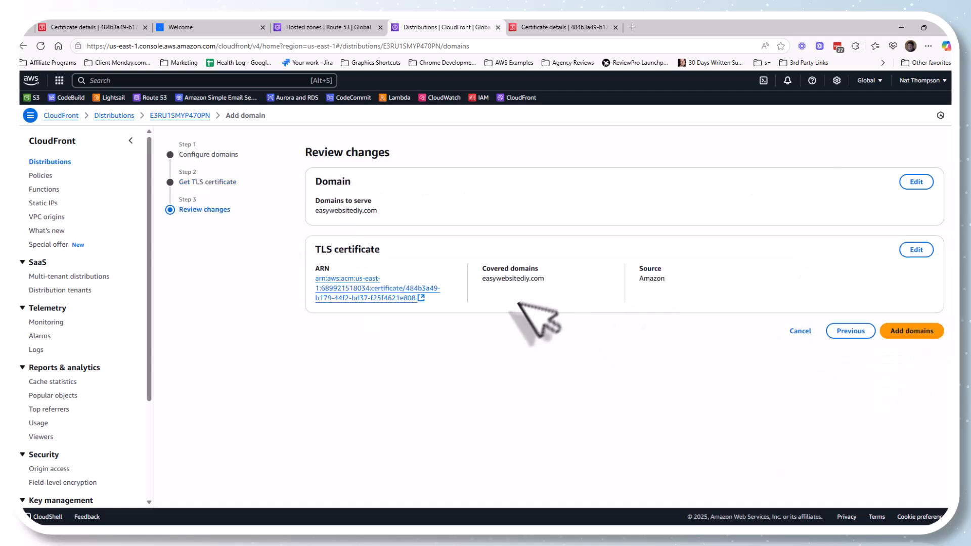
click(912, 332)
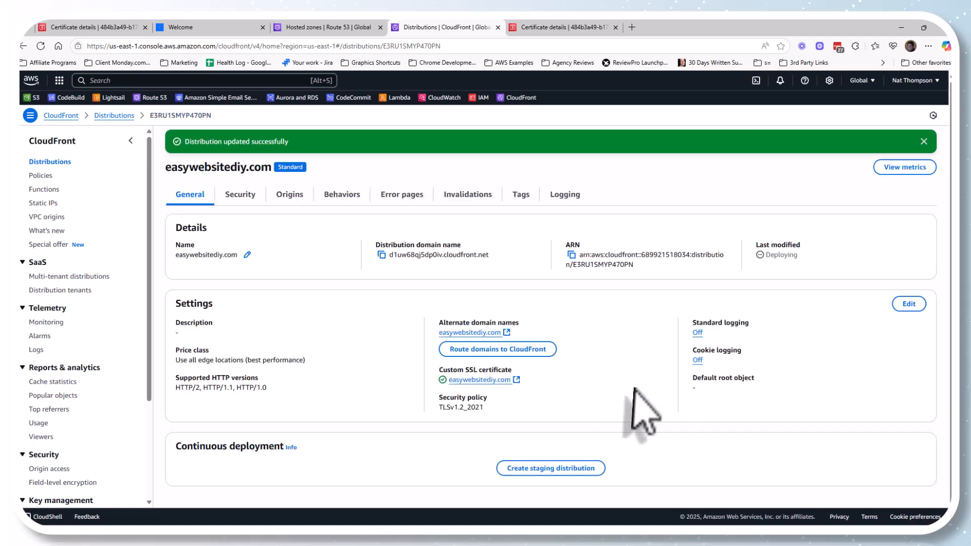
- Edit the distribution's default behavior to use the CachingDisabled cache policy and save the changes
click(289, 194)
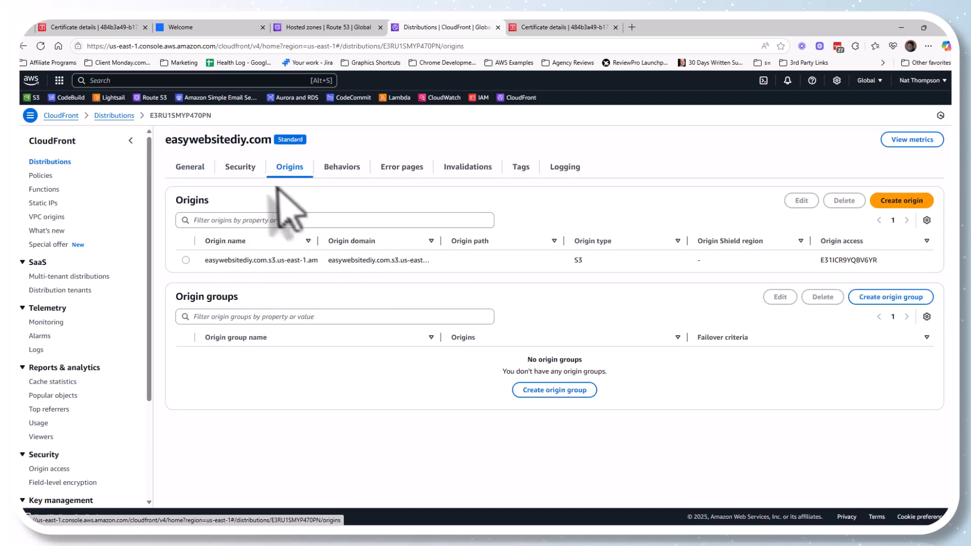
click(353, 172)
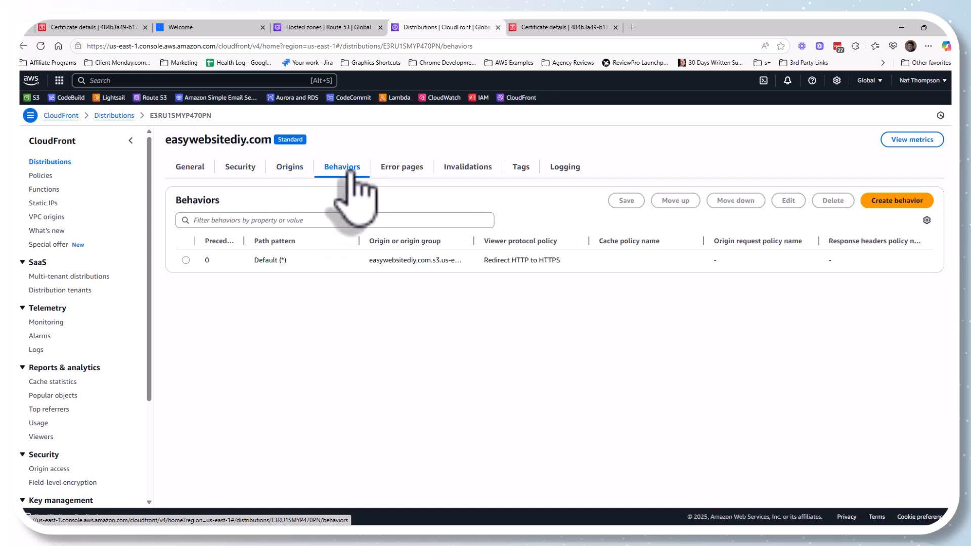
click(186, 260)
click(788, 201)
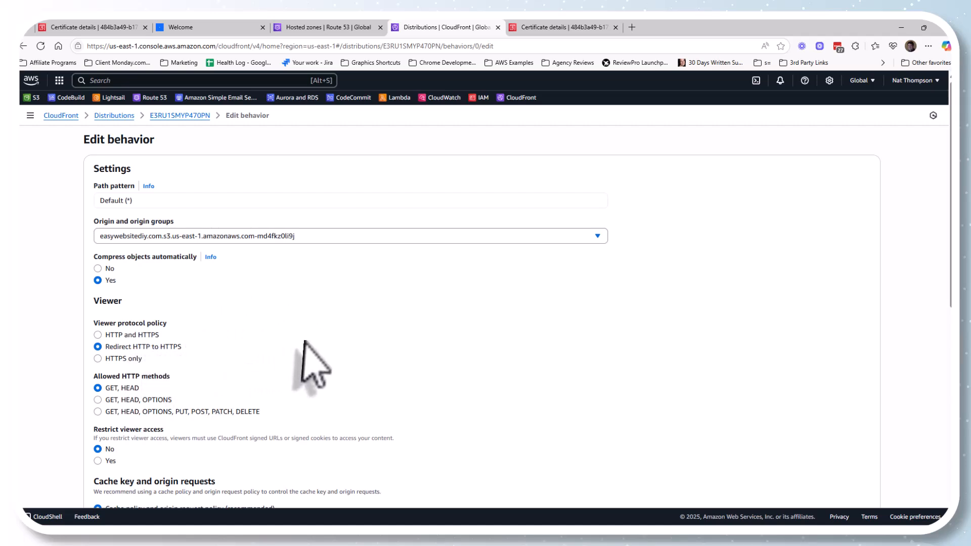
scroll(377, 349, down, 2)
scroll(412, 347, down, 2)
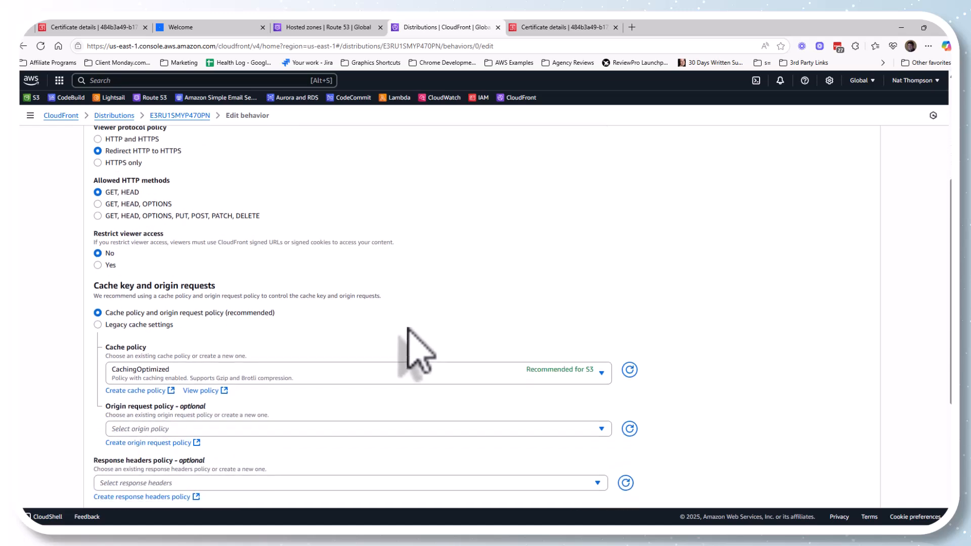
scroll(409, 326, down, 1)
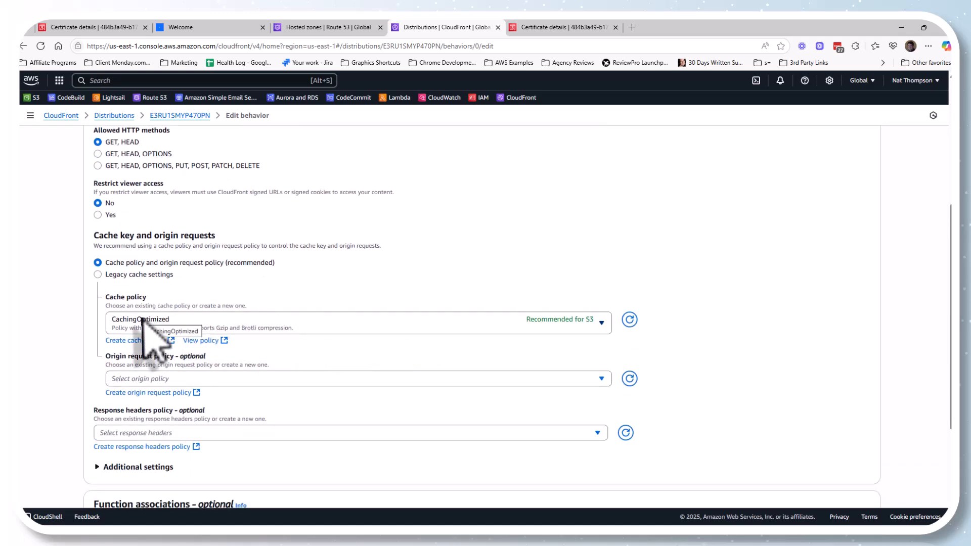
click(167, 331)
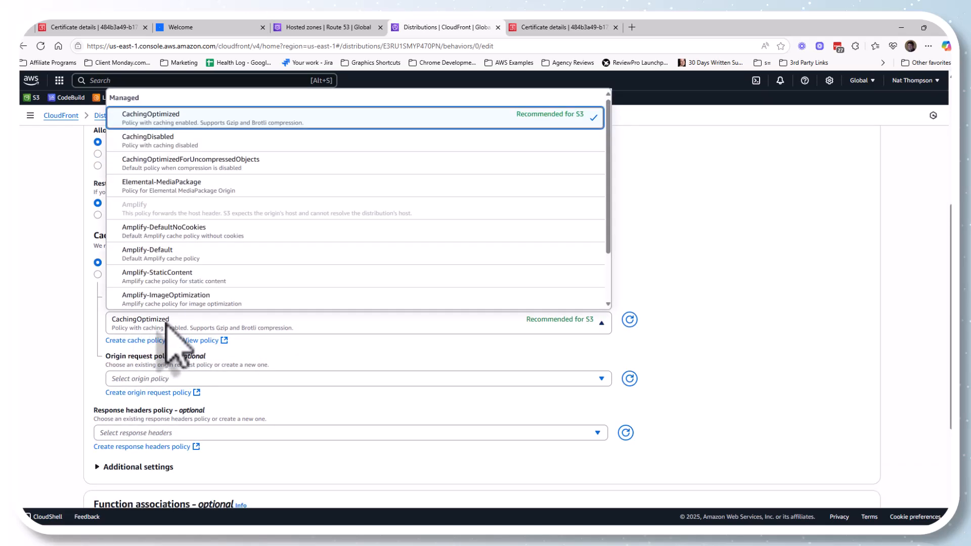
click(160, 143)
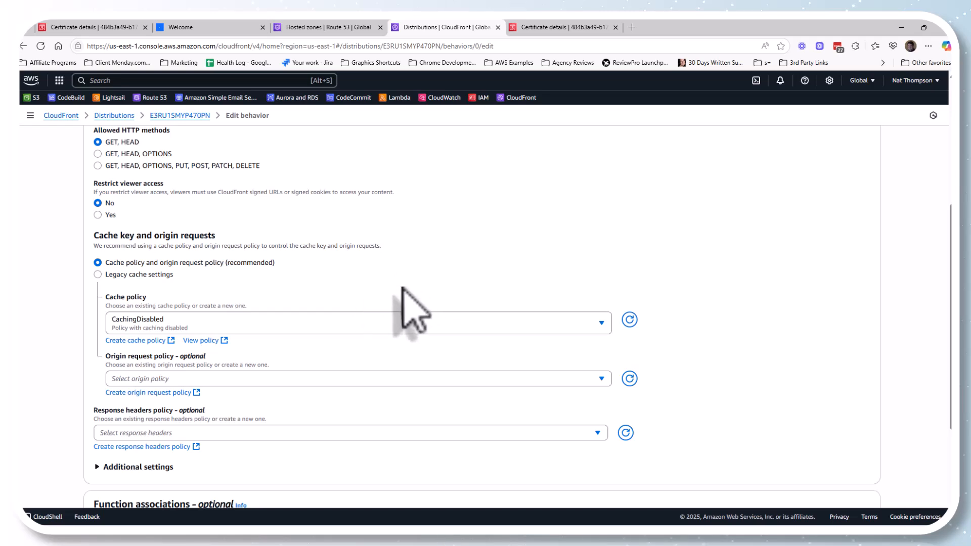
scroll(731, 306, down, 4)
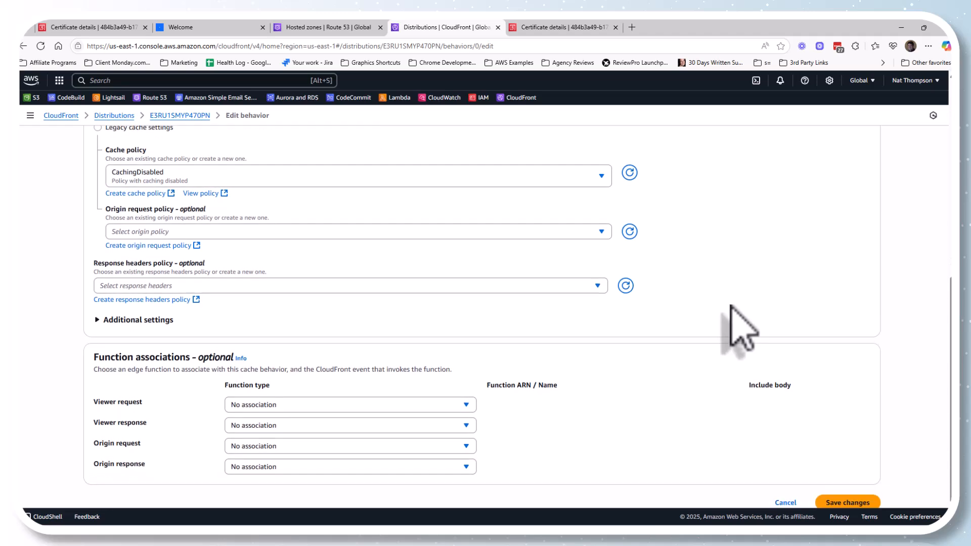
click(849, 480)
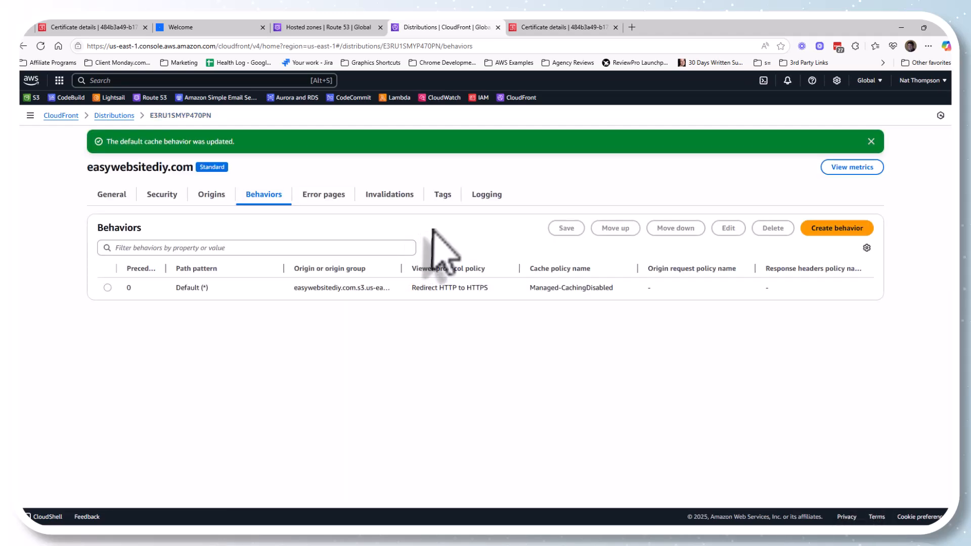
- Open the distribution's existing S3 origin for editing and switch its origin domain to the S3 website endpoint
click(331, 194)
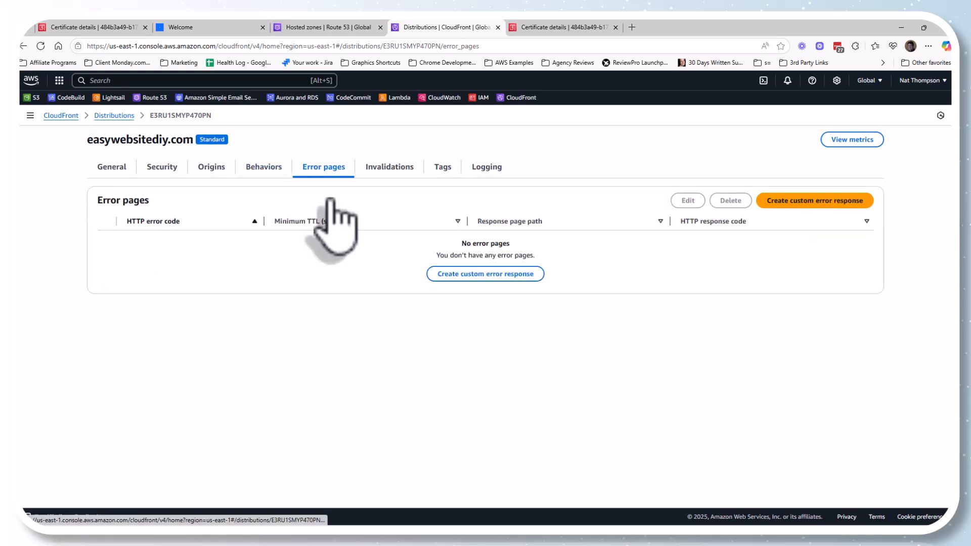
click(261, 169)
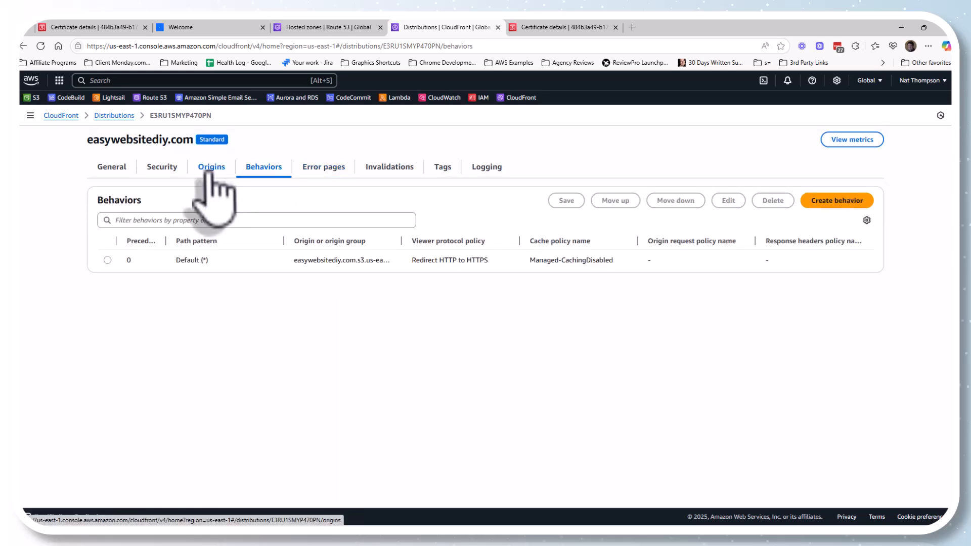
click(210, 173)
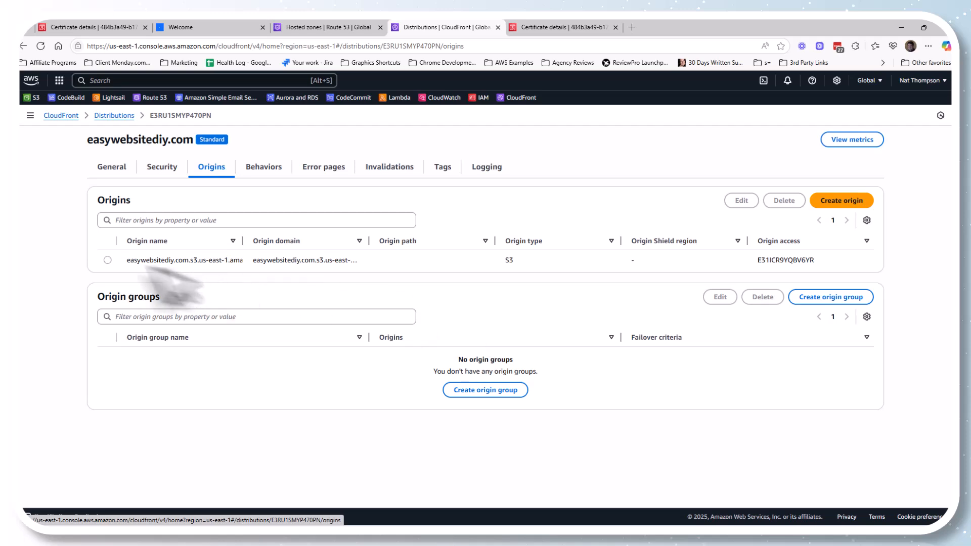
click(107, 260)
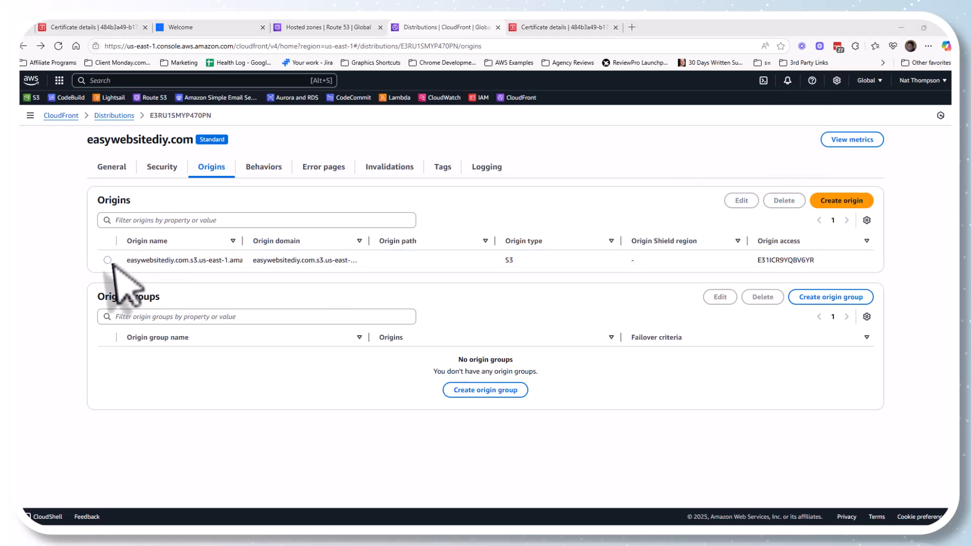
click(108, 260)
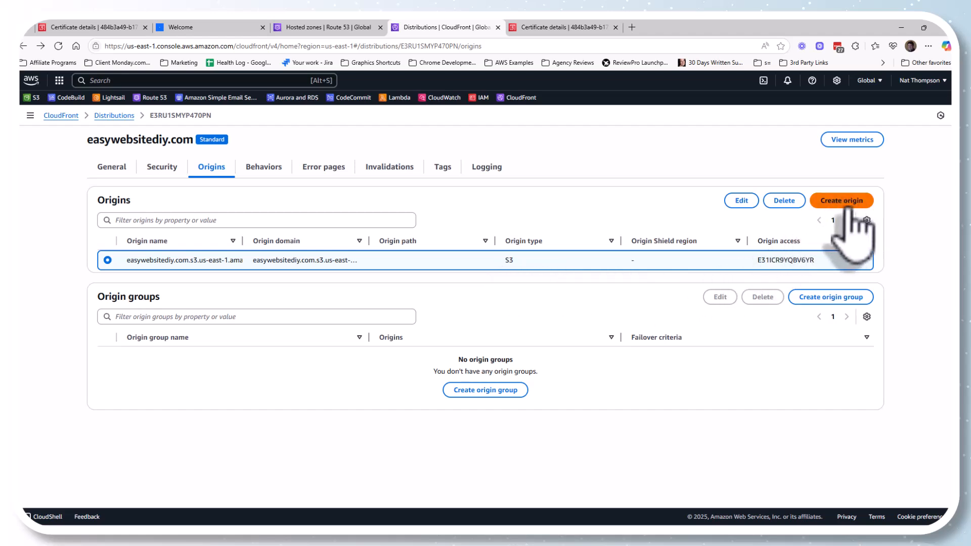
click(741, 200)
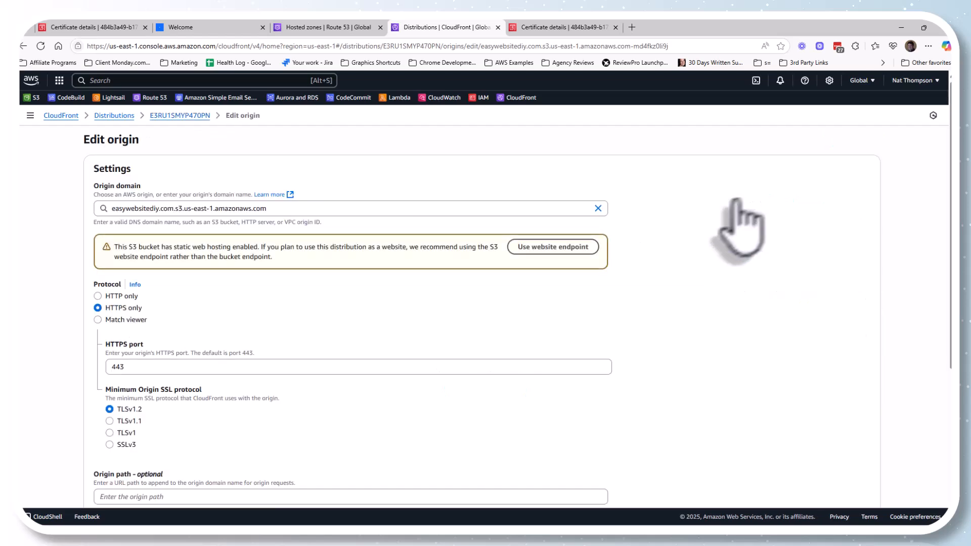
click(556, 246)
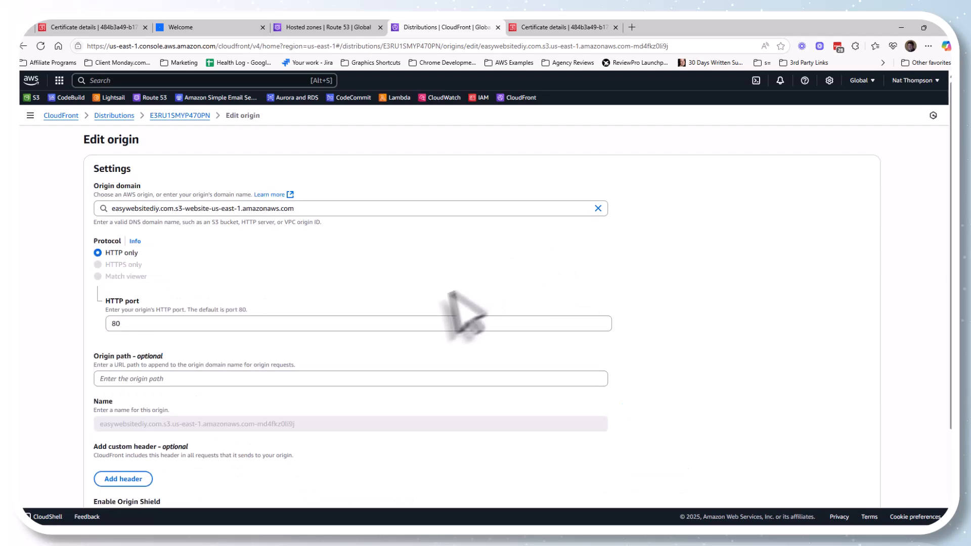
- Review the origin's additional settings, keep the default values and save the origin changes
scroll(465, 334, down, 3)
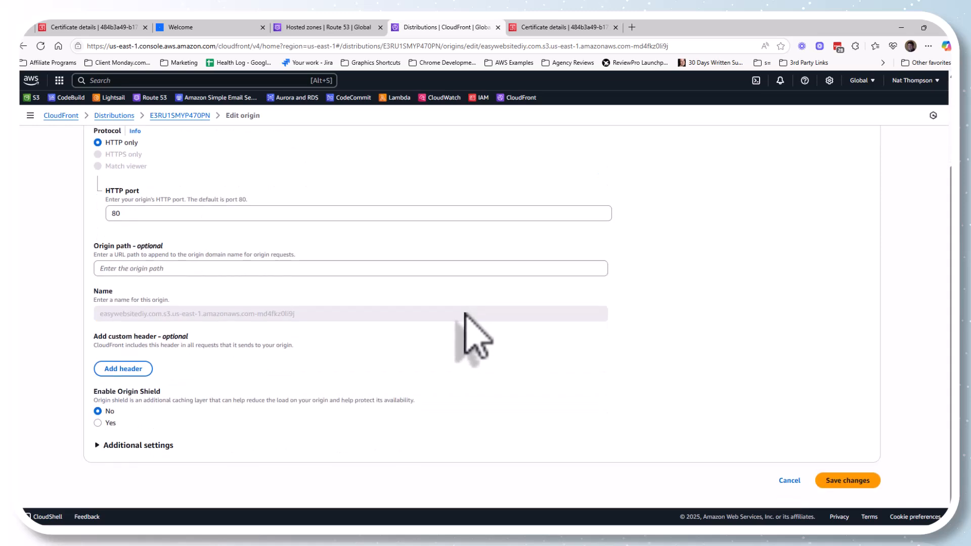
click(135, 445)
scroll(364, 401, down, 3)
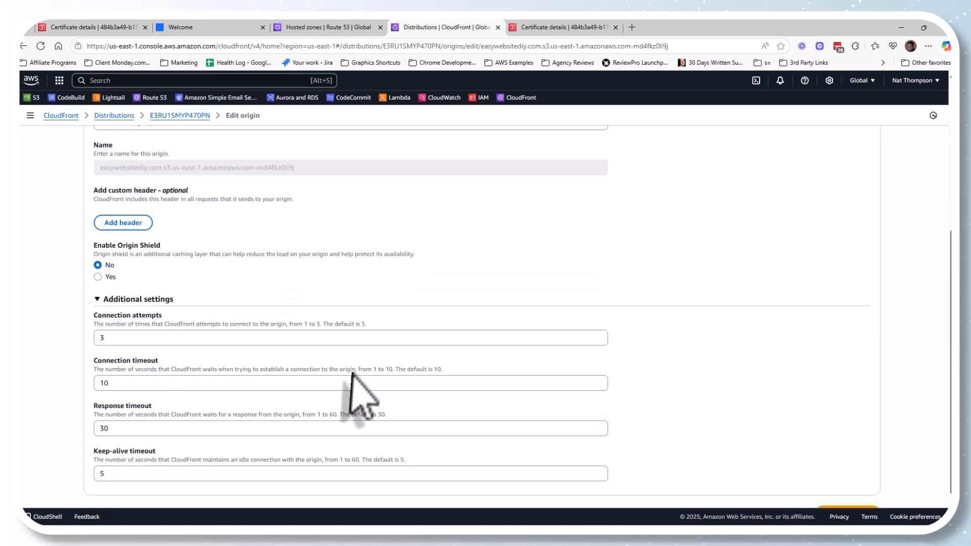
scroll(354, 374, up, 4)
scroll(354, 375, up, 1)
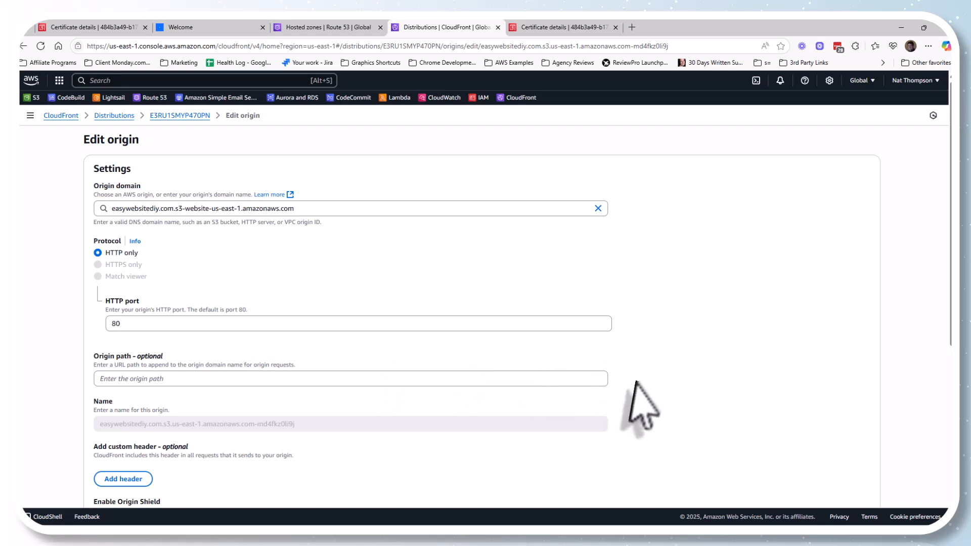
scroll(641, 401, down, 6)
click(846, 481)
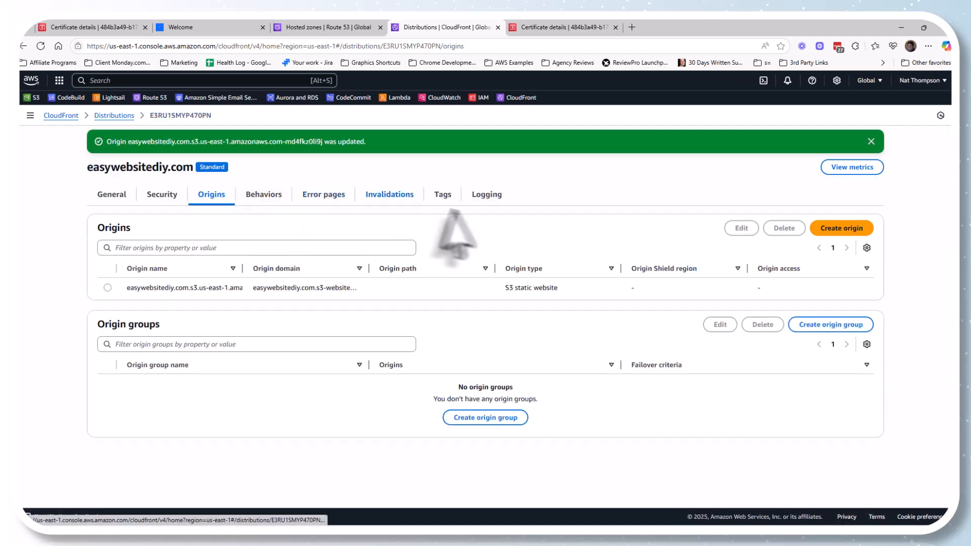
click(870, 142)
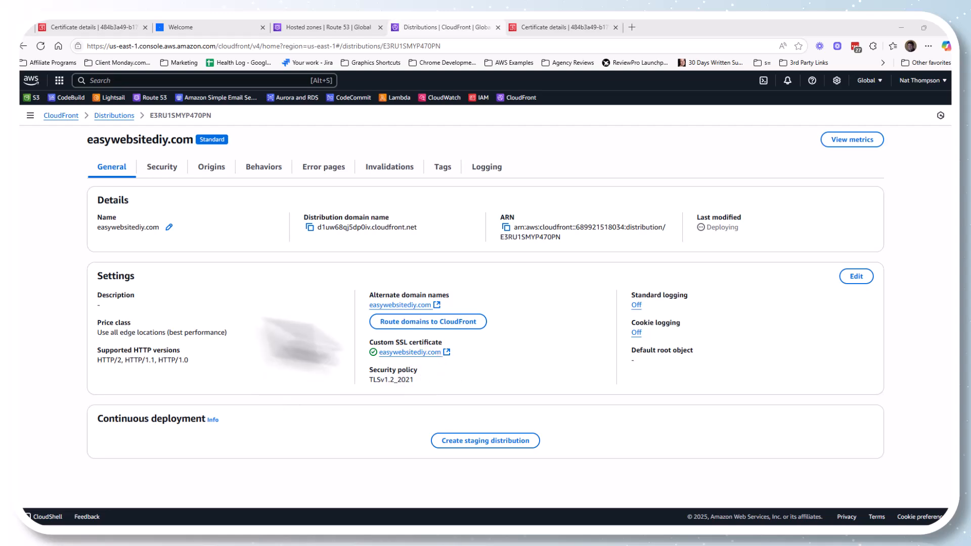
- Set the CloudFront distribution's default root object to index.html and save the settings
click(856, 276)
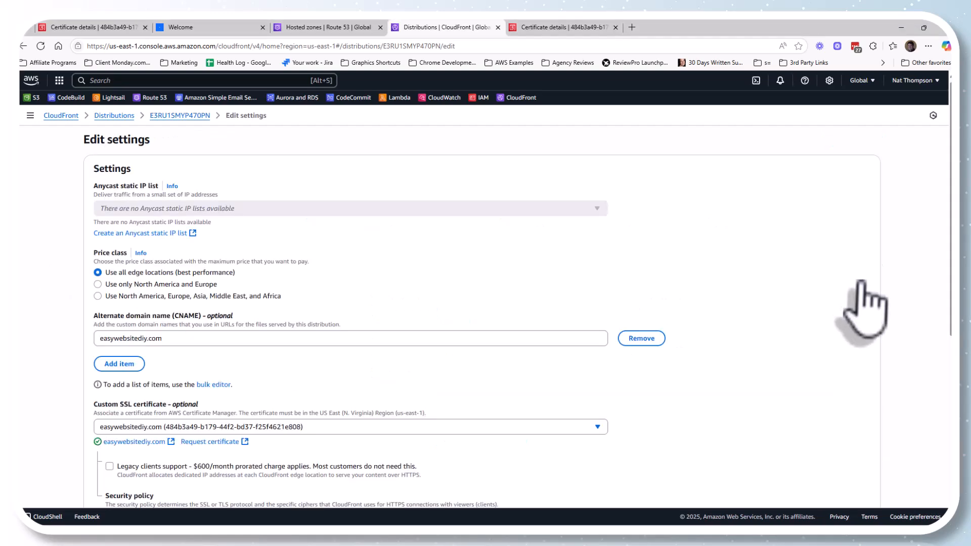
scroll(470, 373, down, 6)
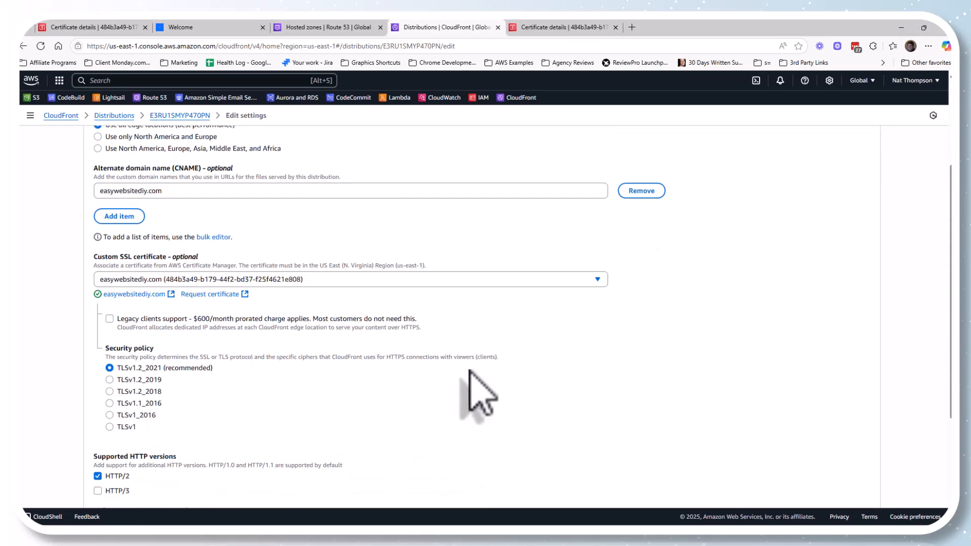
click(190, 365)
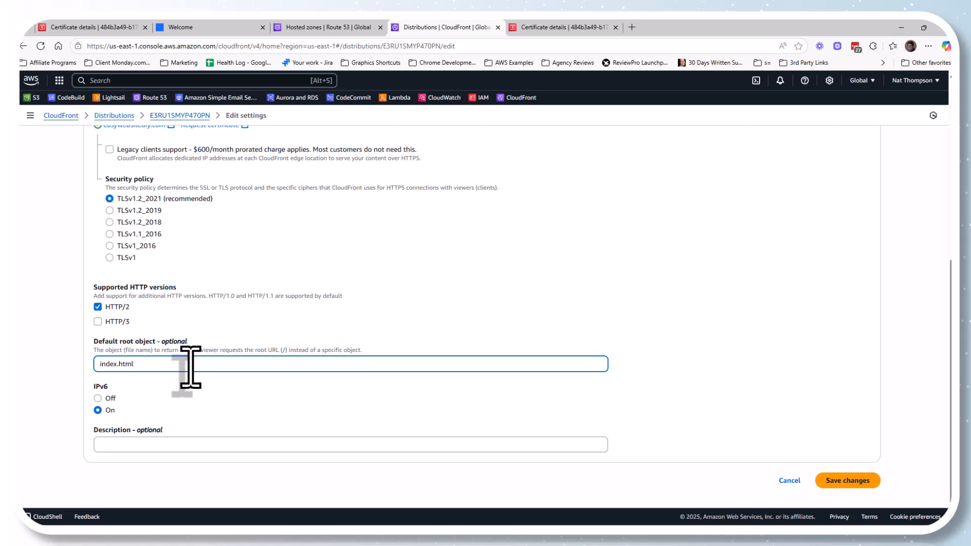
click(850, 481)
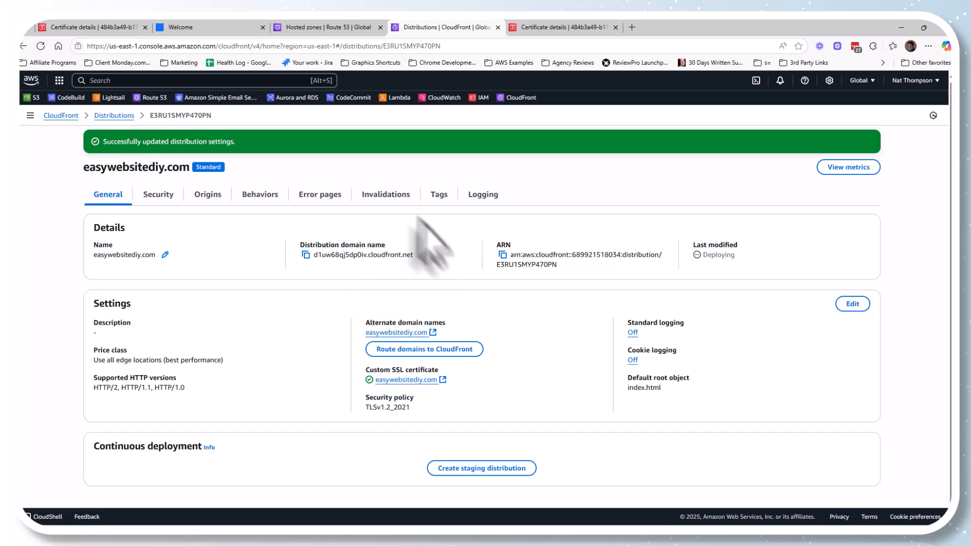
- Switch to Route 53, filter the hosted zones by "easy" and open the easywebsitediy.com zone
click(330, 28)
click(215, 171)
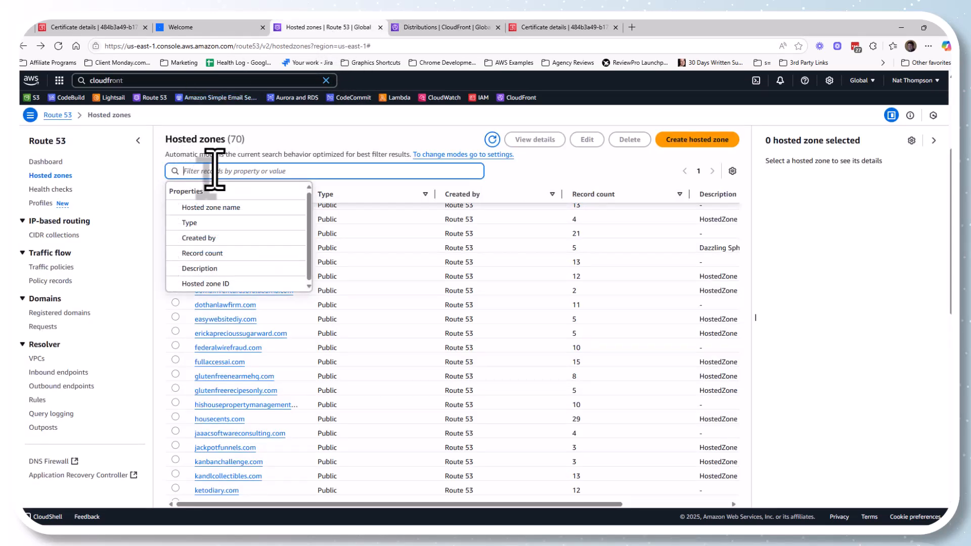
text(easy)
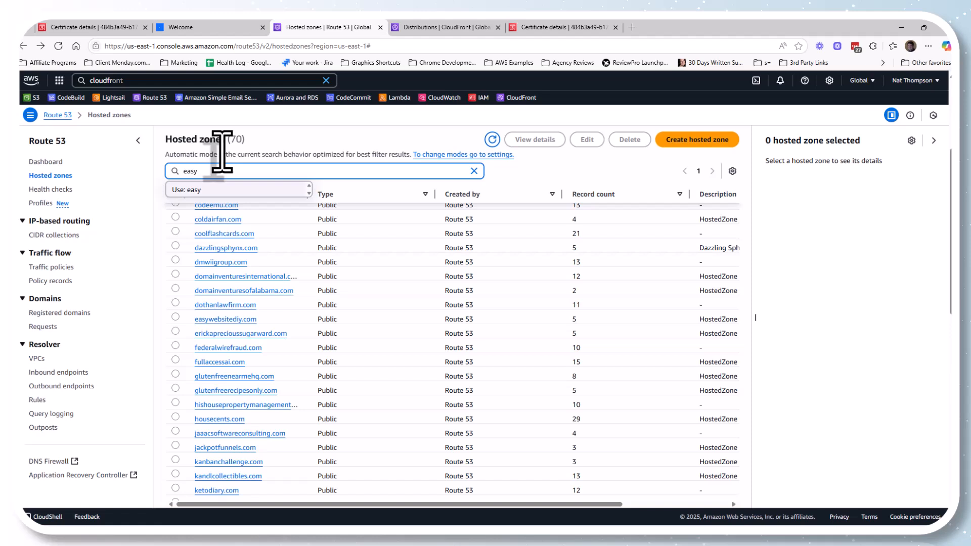
key(Return)
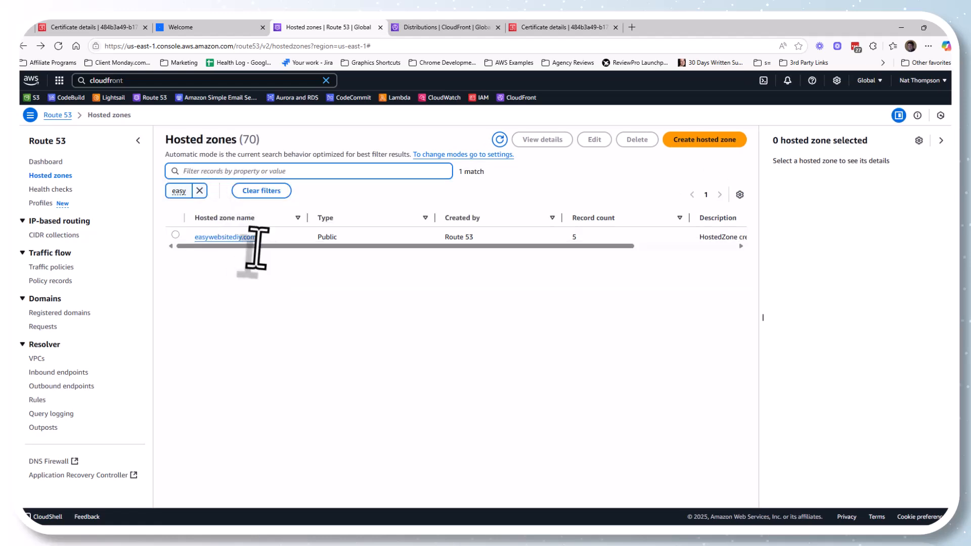
click(232, 237)
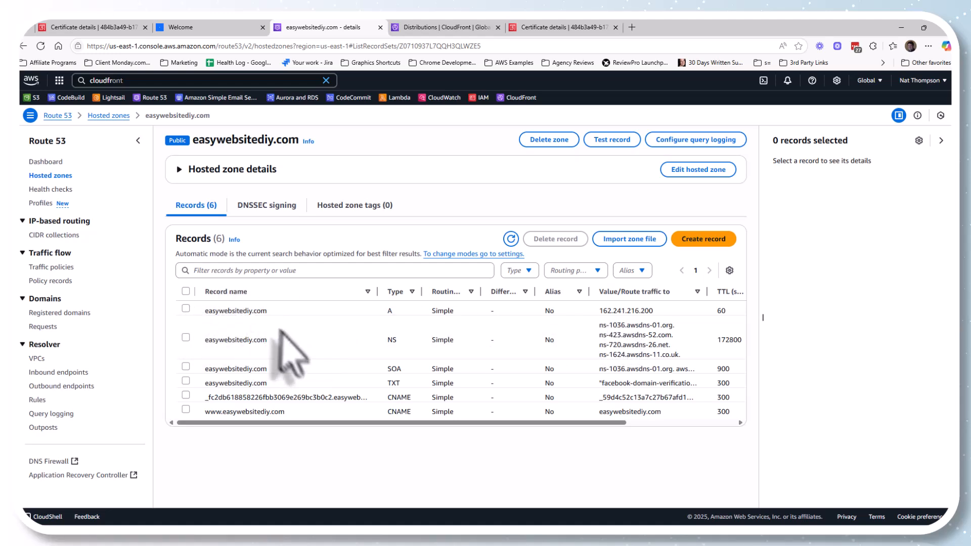
- Change the root A record to an alias to the CloudFront distribution d1uw68qj5dp0iv.cloudfront.net, save it and dismiss the notification
click(185, 309)
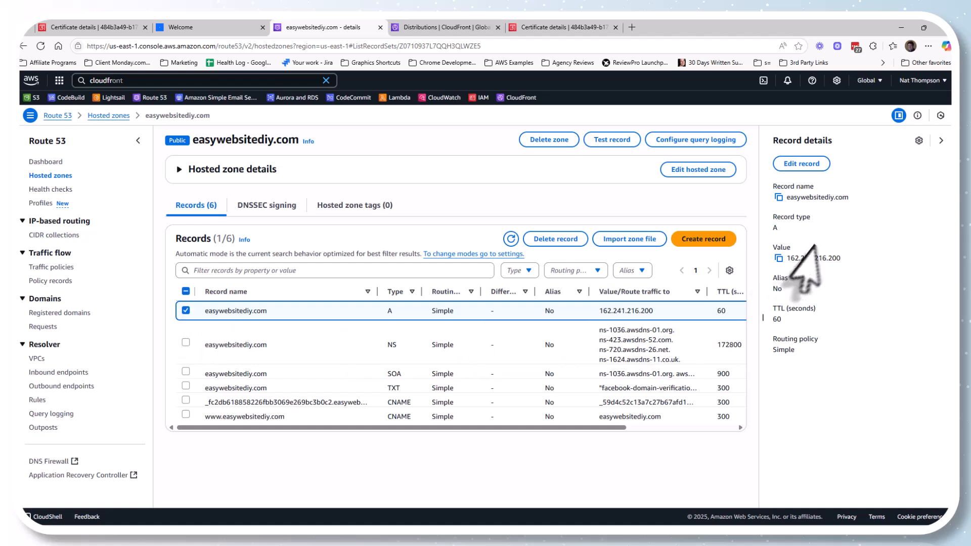
click(803, 165)
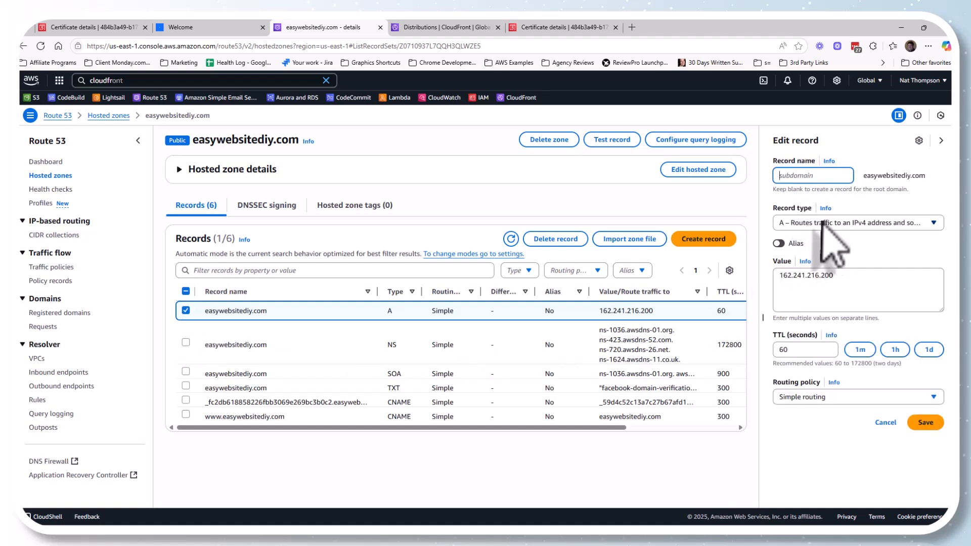
click(779, 243)
click(820, 277)
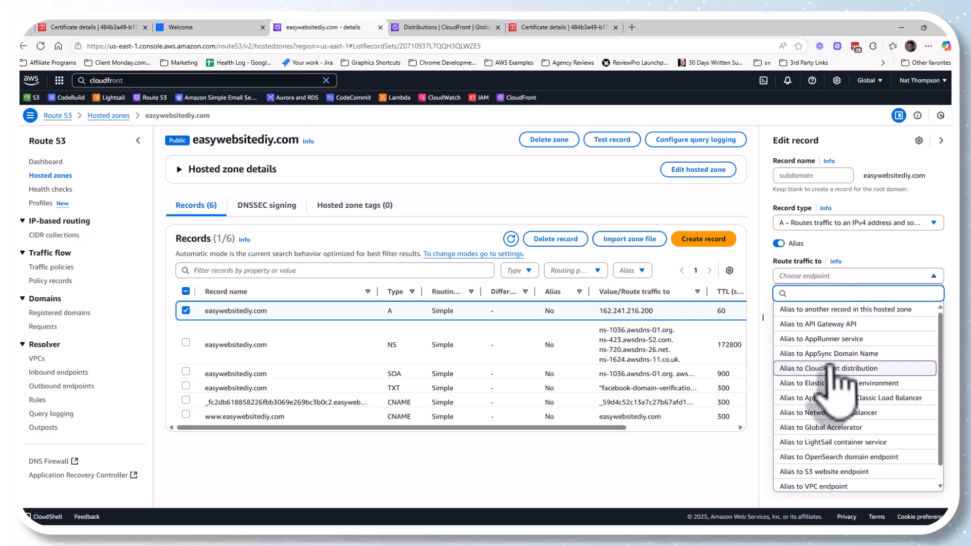
click(801, 368)
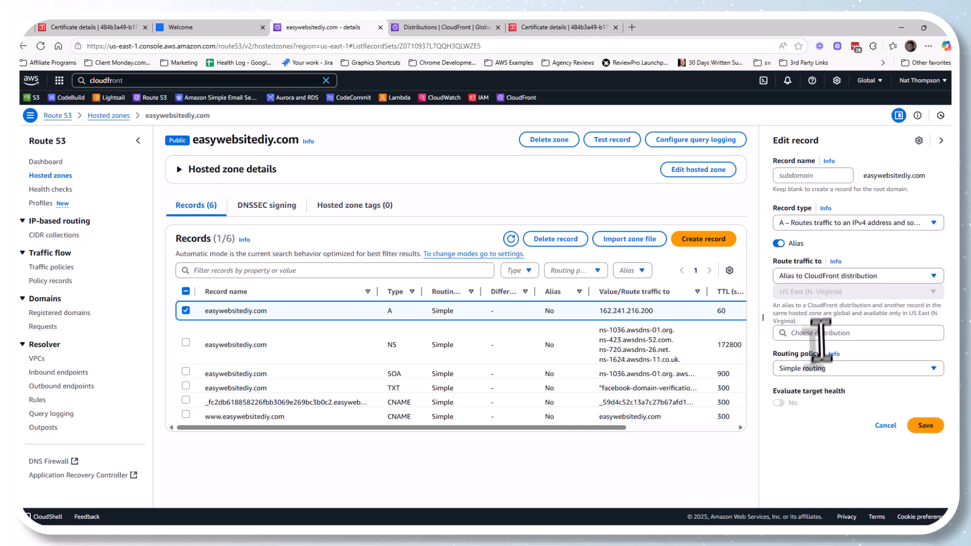
click(820, 335)
click(822, 351)
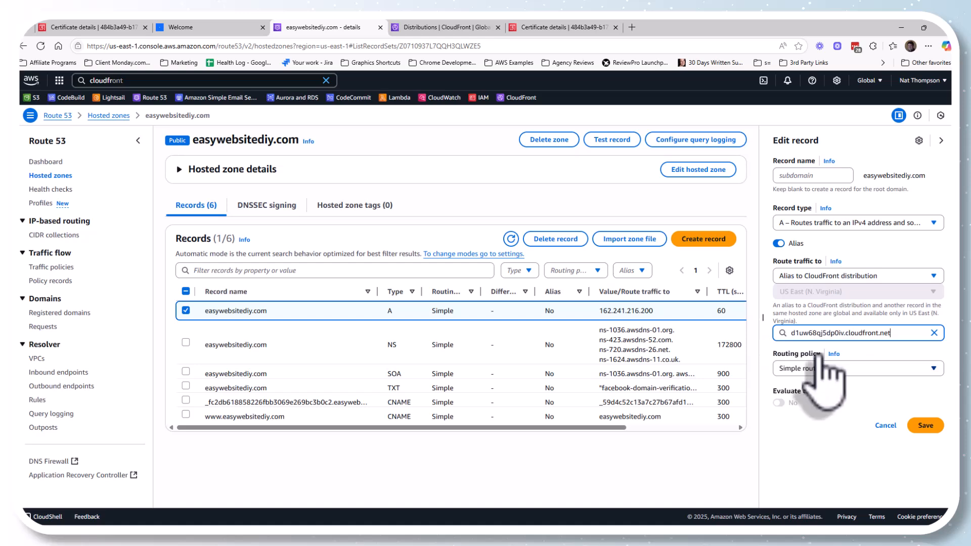
click(925, 426)
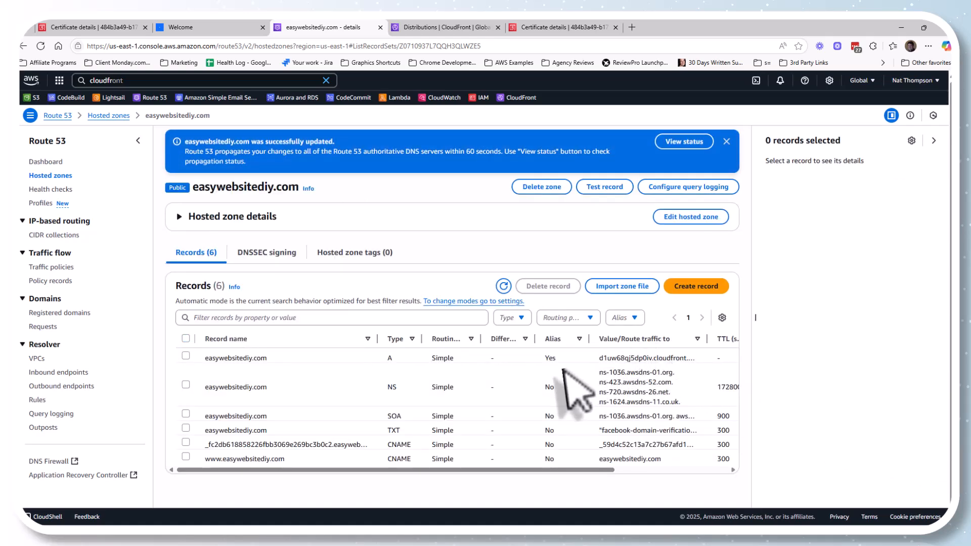
mouse_move(528, 470)
mouse_down()
mouse_move(560, 471)
mouse_move(632, 516)
mouse_up()
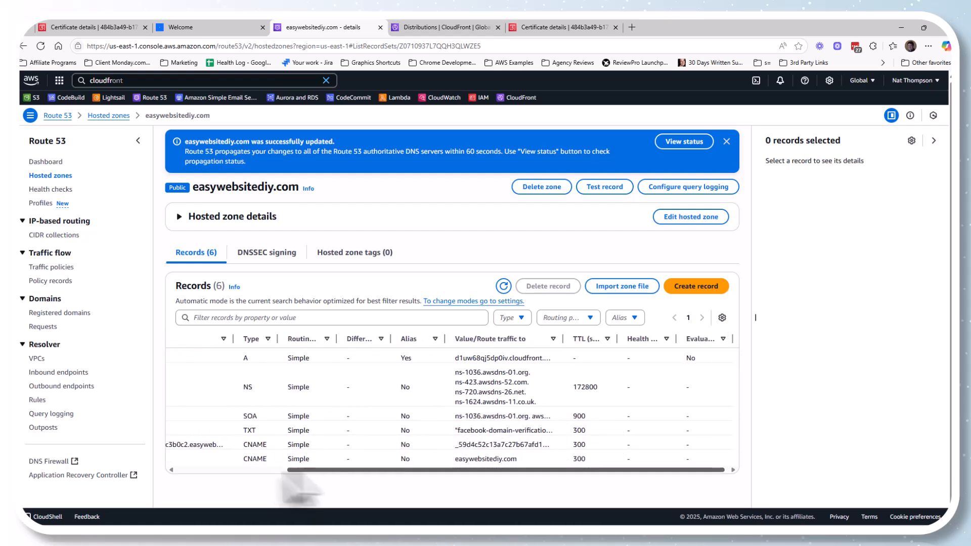
drag(288, 471, 177, 518)
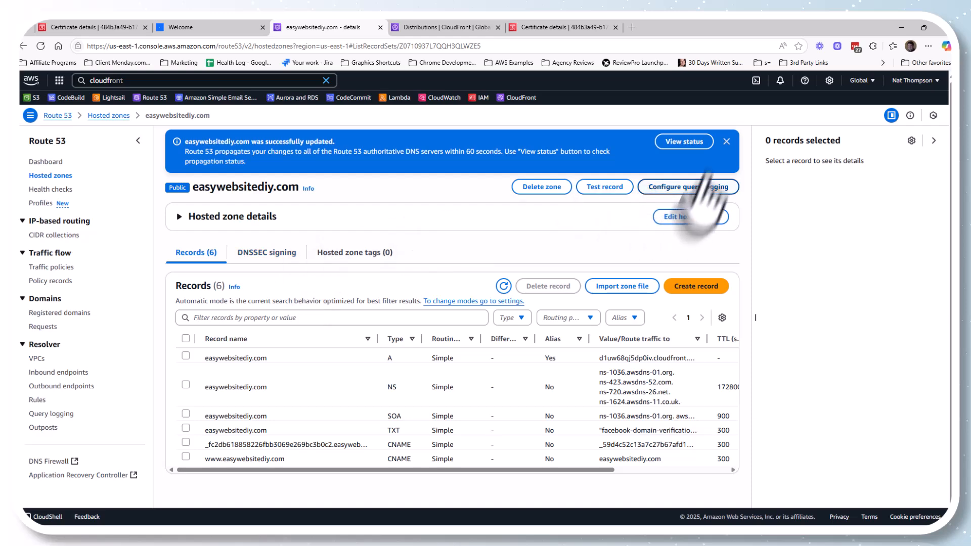
click(726, 141)
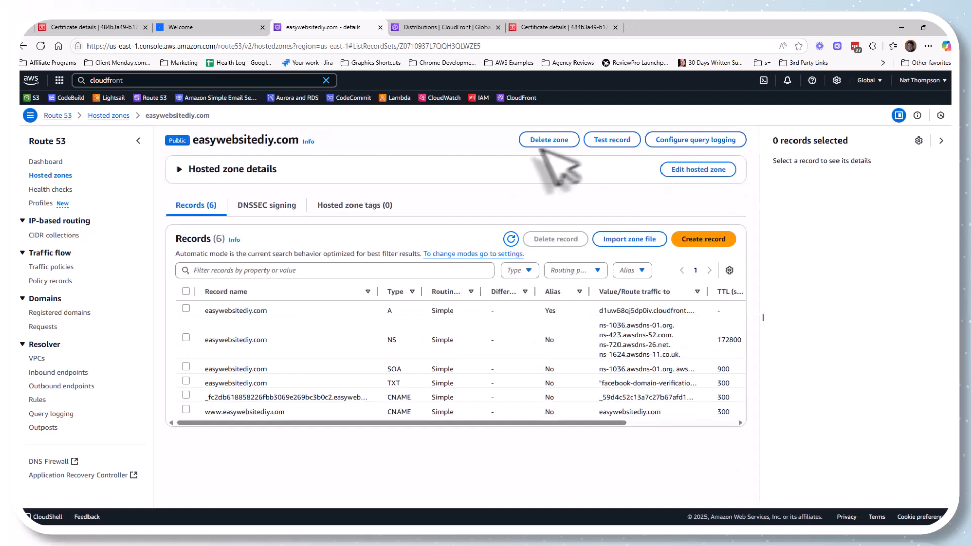
- Load easywebsitediy.com in a new browser tab and check its About, Contact and Home pages
click(632, 27)
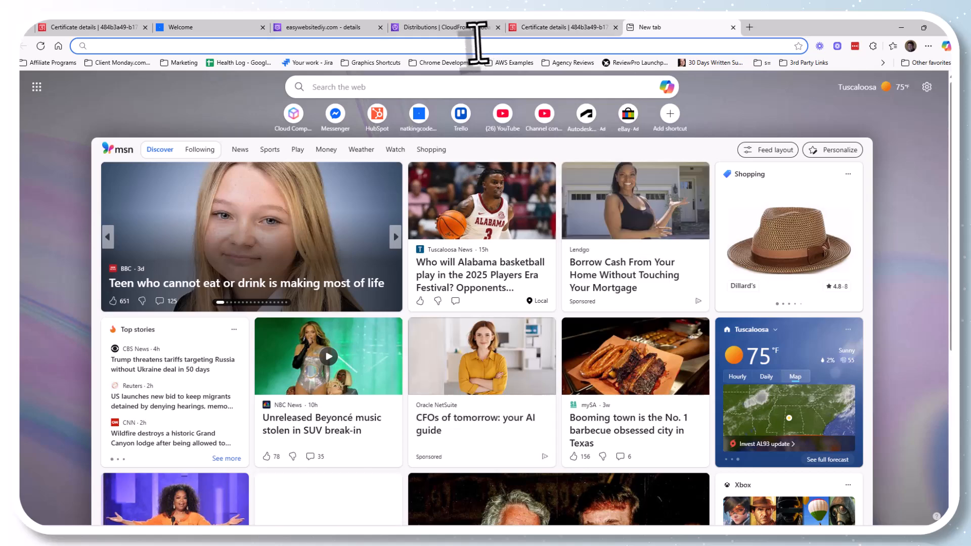
text(easywebsite)
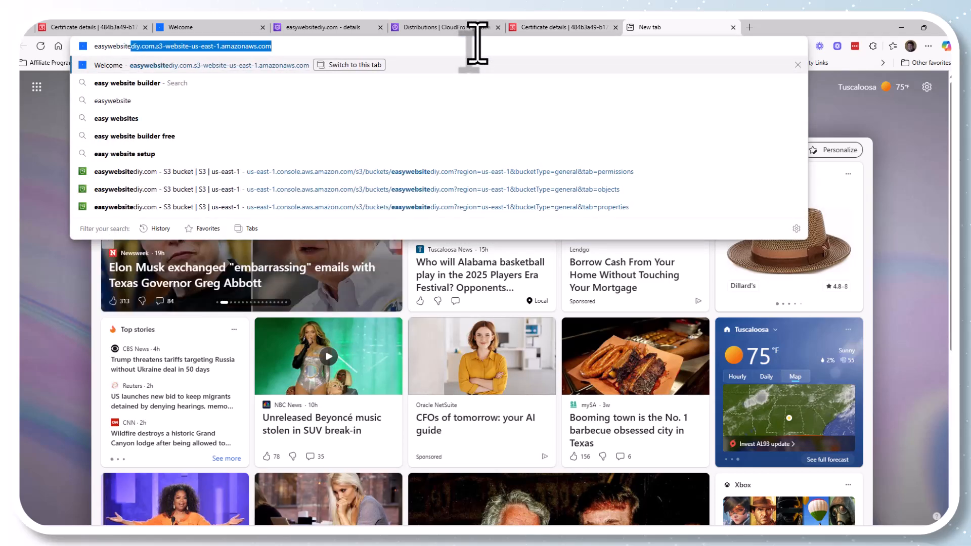
text(diy.com\)
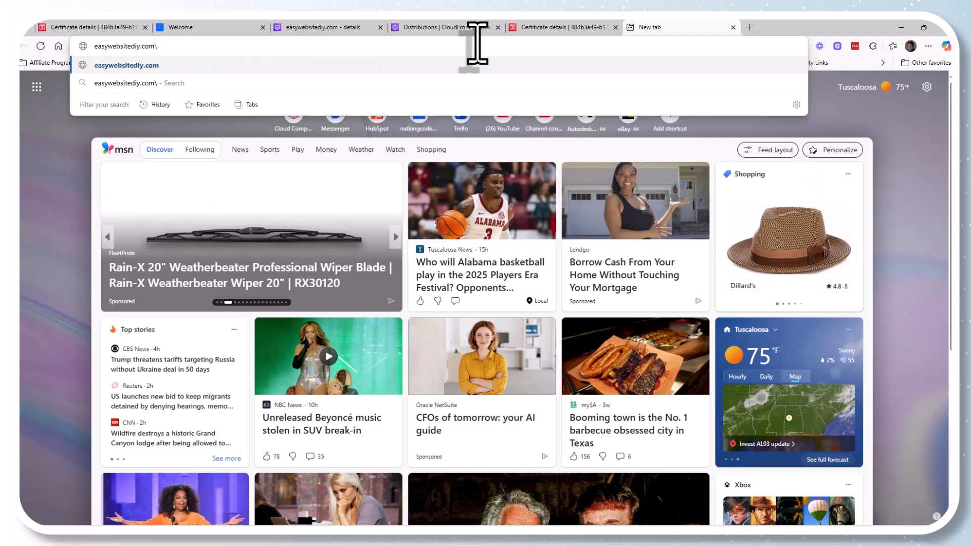
key(Return)
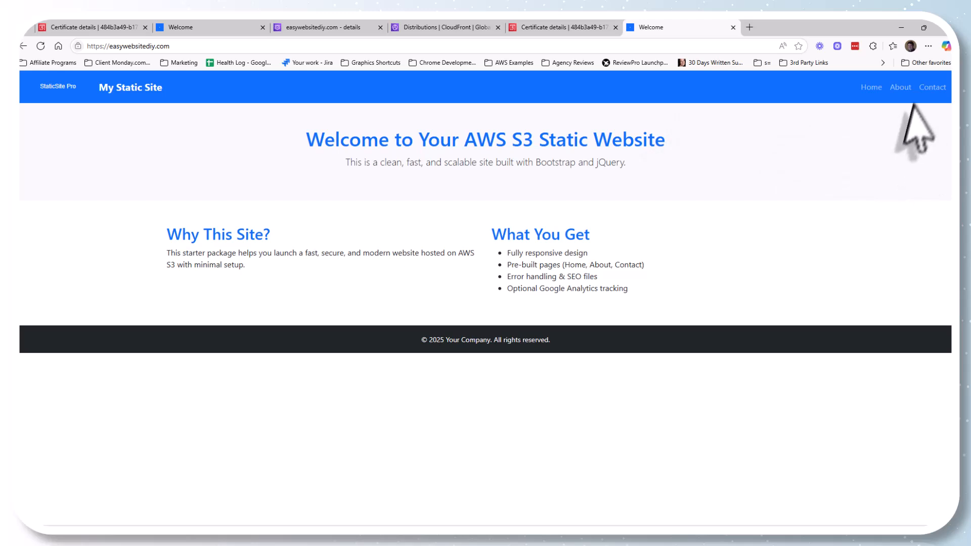
click(931, 88)
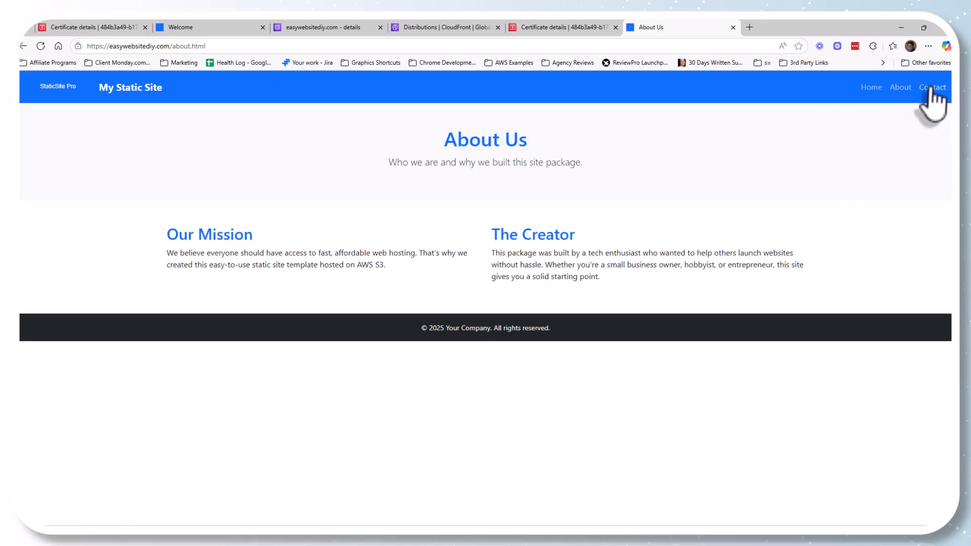
click(932, 88)
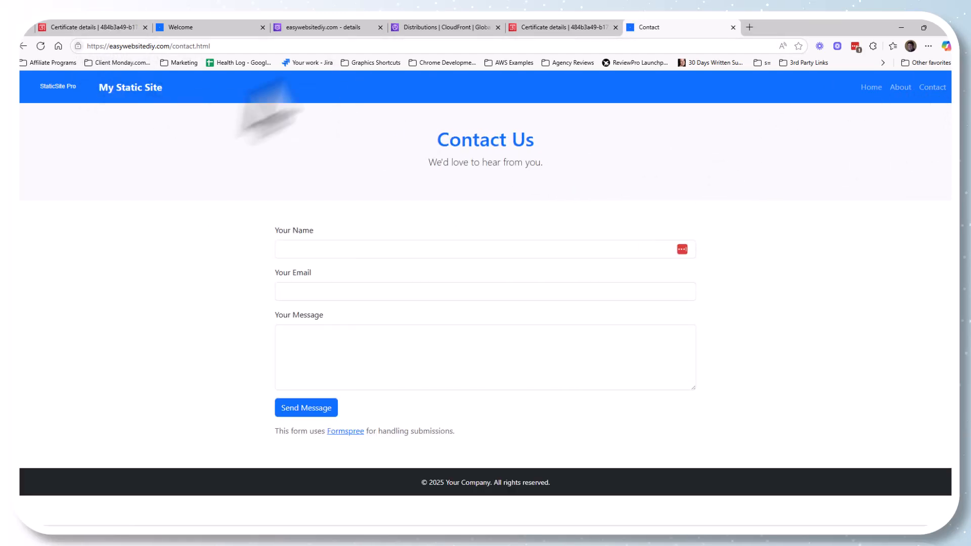
click(871, 87)
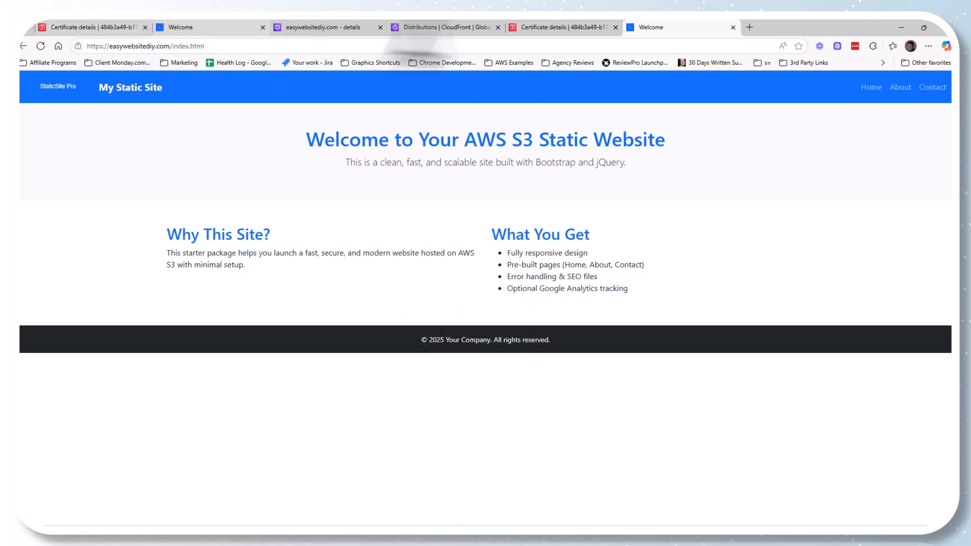
- Switch to S3, filter the buckets by "easy" and open the easywebsitediy.com bucket to view its objects
click(521, 27)
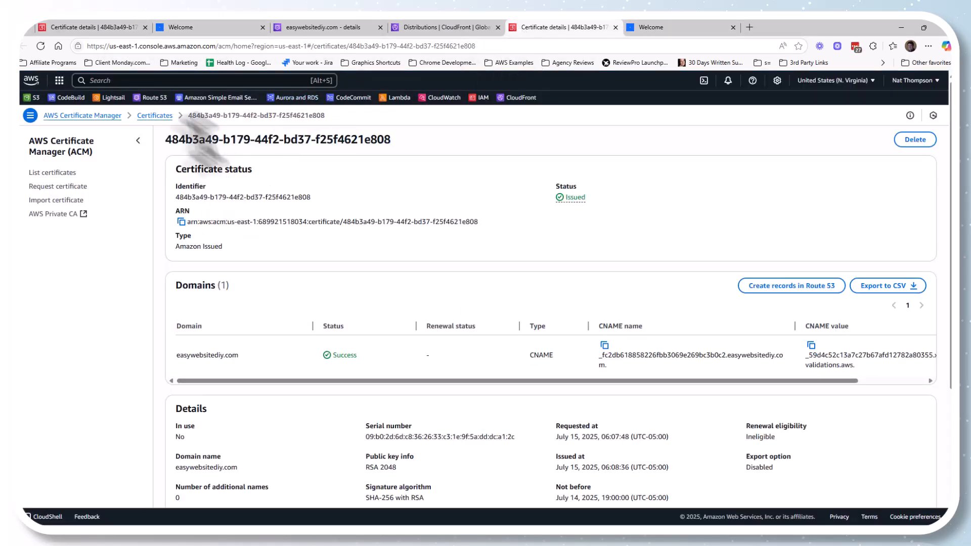
click(35, 98)
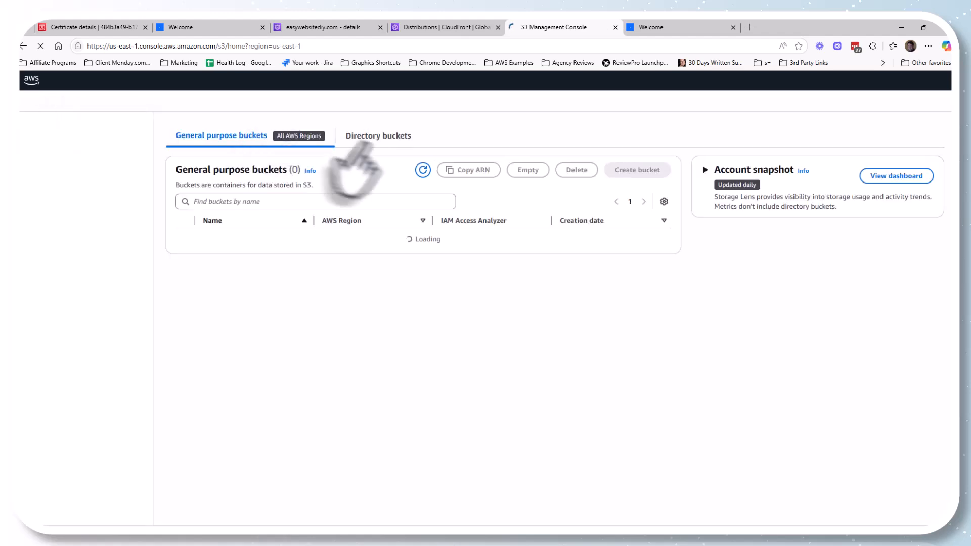
click(287, 201)
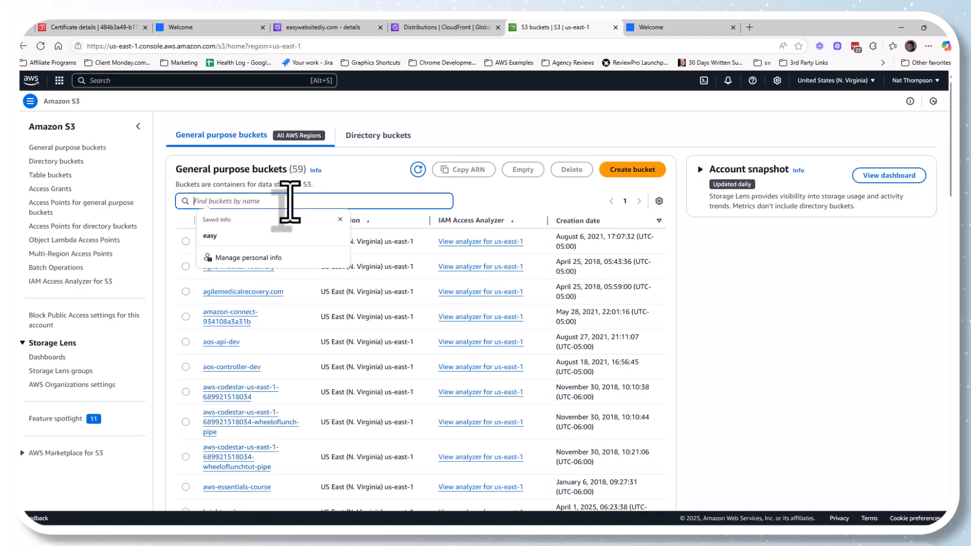
text(easy)
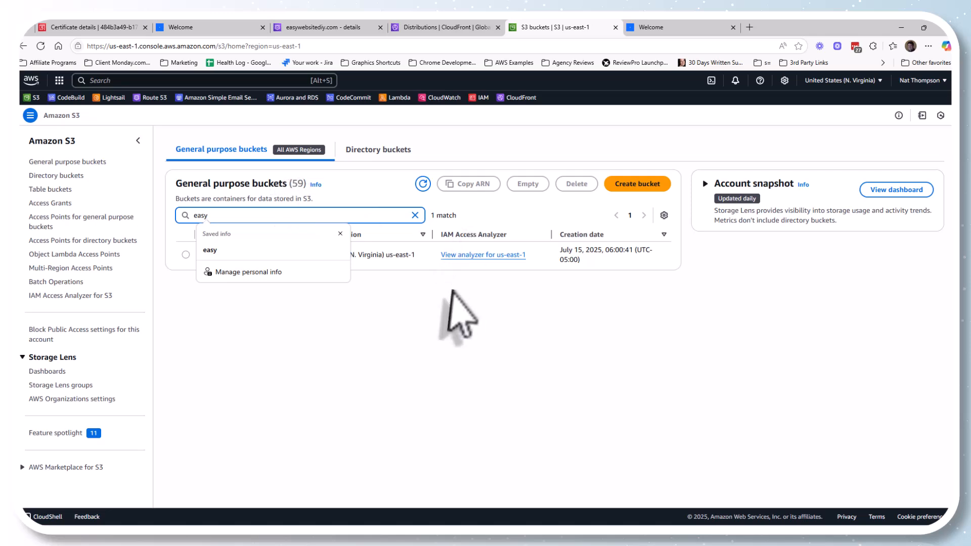
click(458, 314)
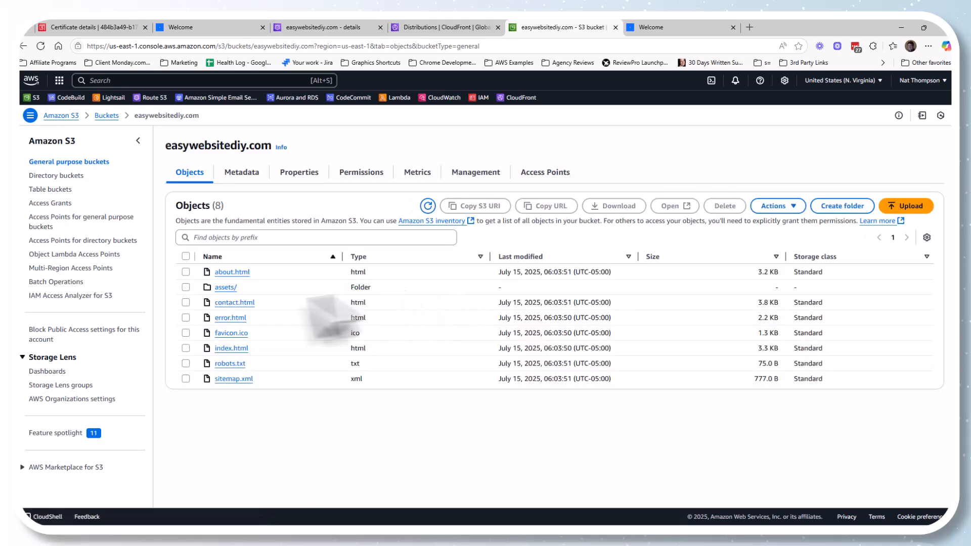
- Look over the bucket's upload page for adding site files and return to the live website
click(911, 206)
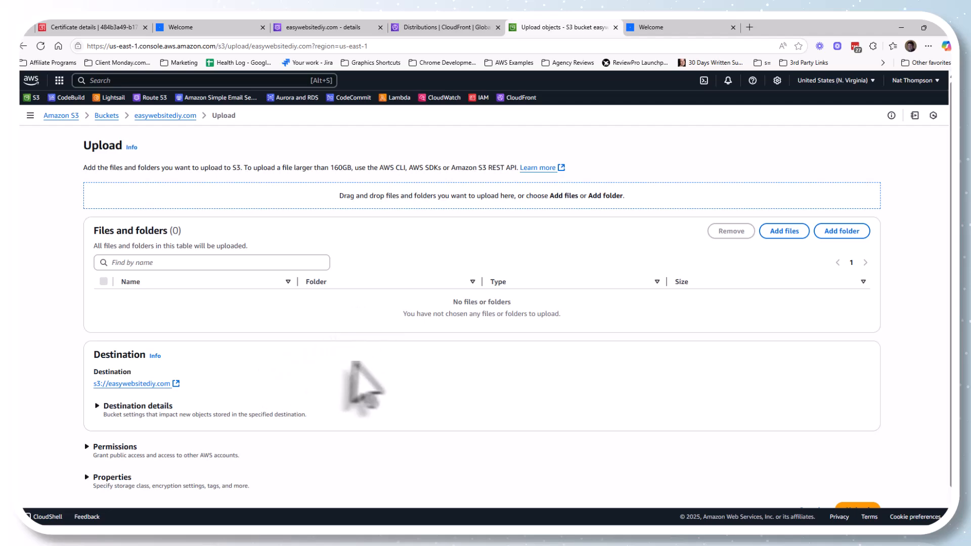
scroll(347, 380, down, 1)
scroll(343, 386, up, 1)
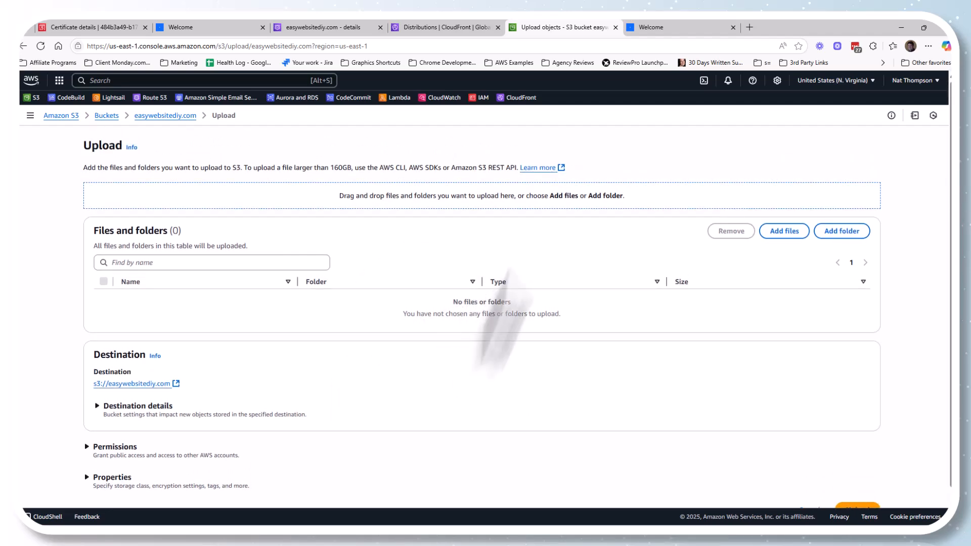
click(652, 28)
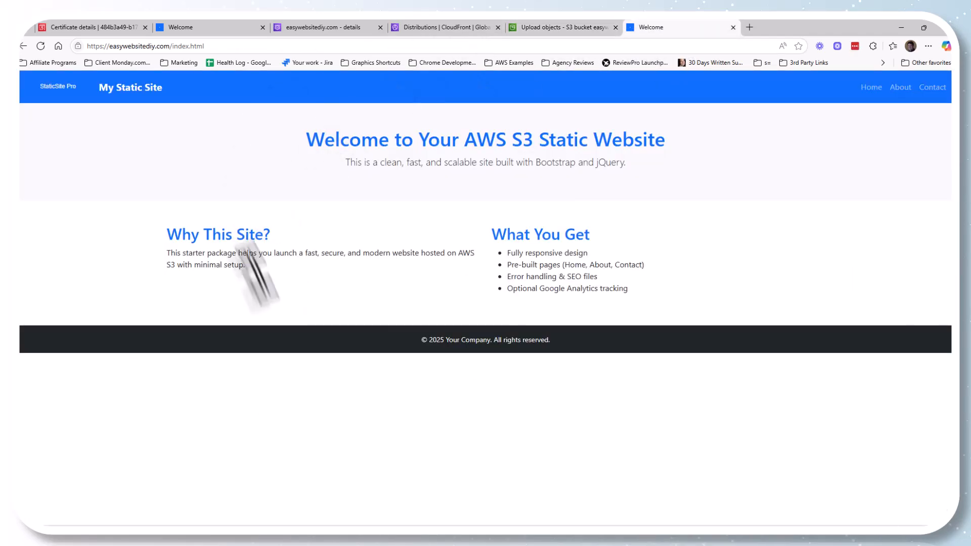